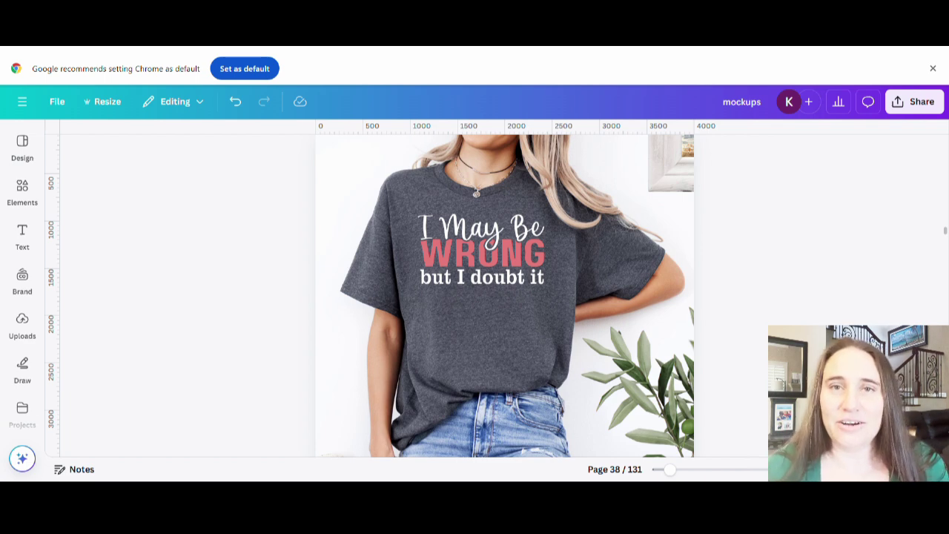
Step: Scroll down through the mockups presentation
scroll(504, 297, down, 5)
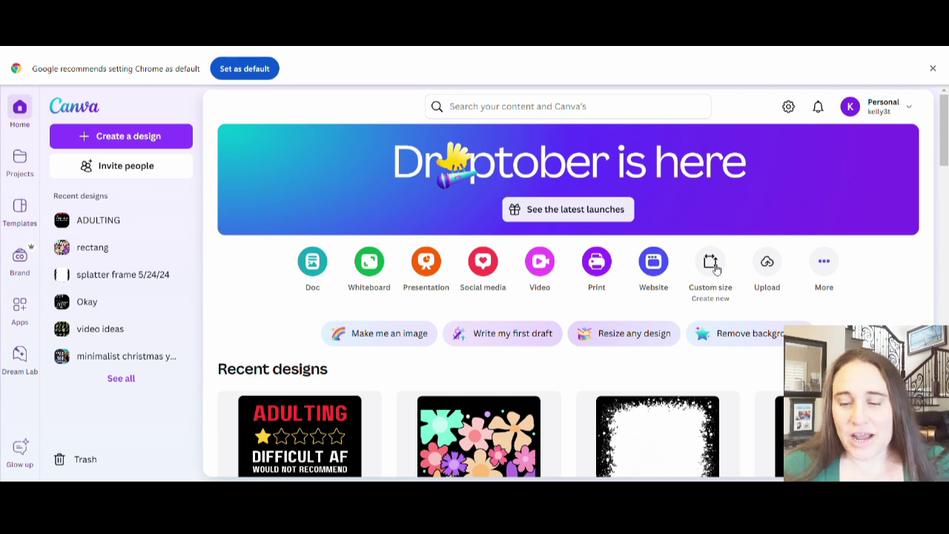
Step: Create a new custom-size design at 4500 × 5400 px
click(713, 268)
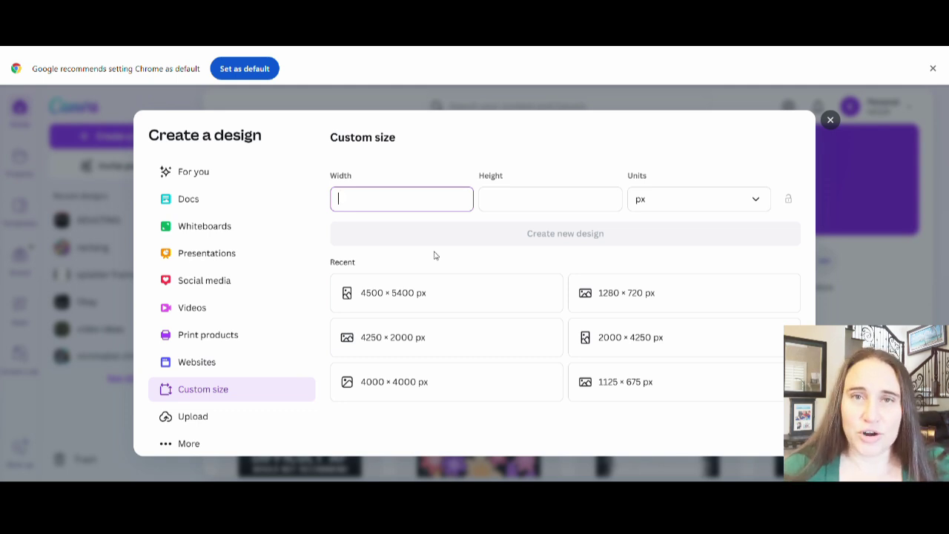
click(390, 296)
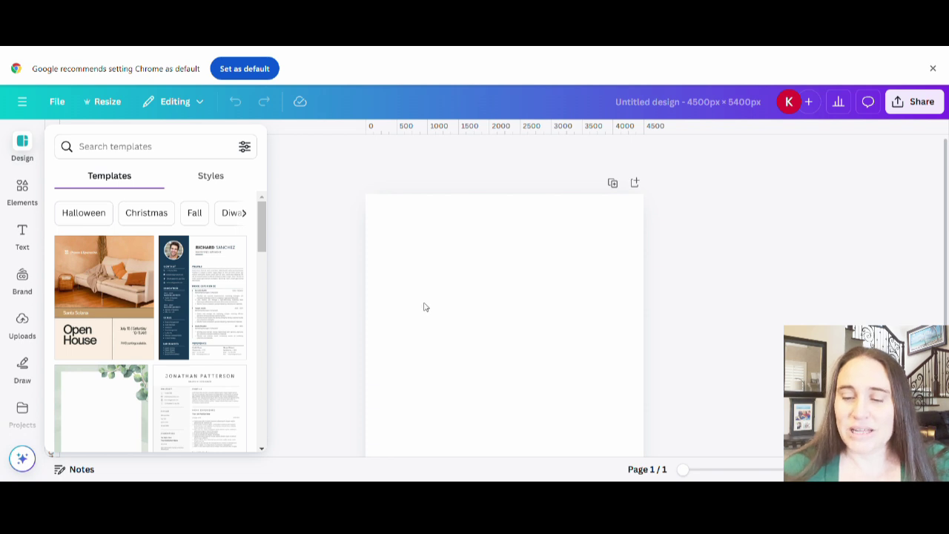
Step: Fill the blank page's background with solid black
click(425, 307)
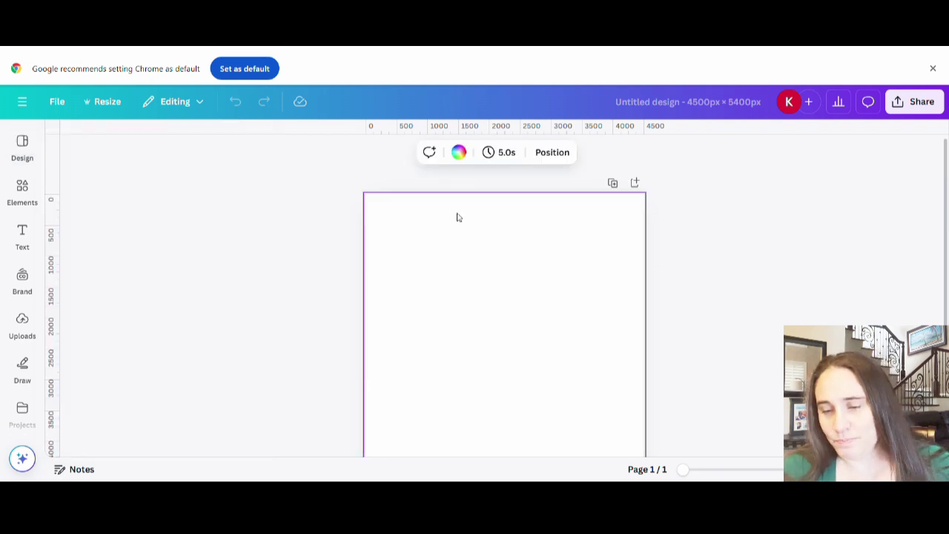
click(459, 153)
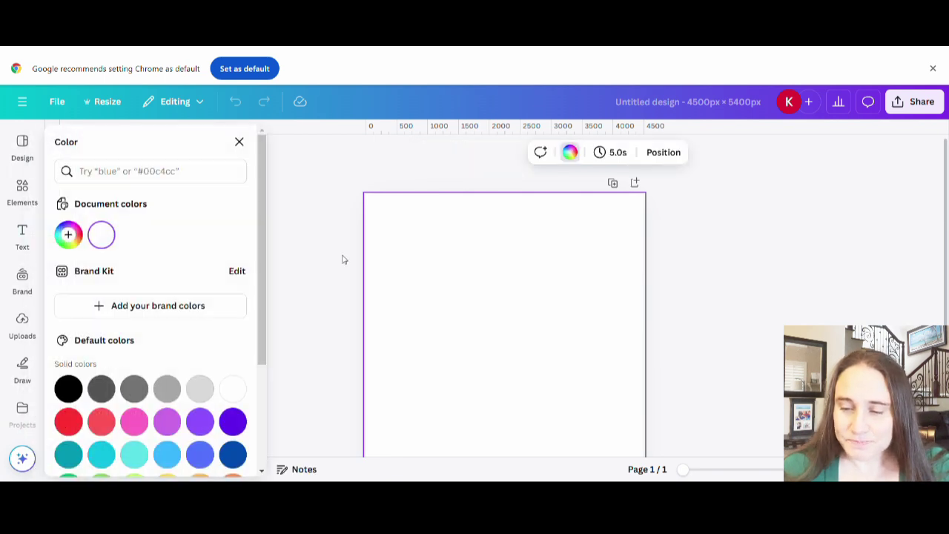
click(68, 389)
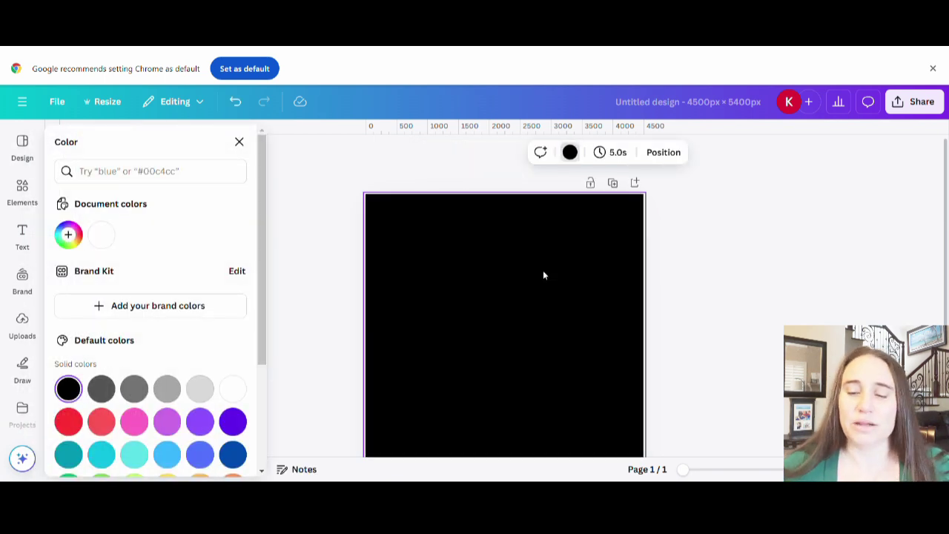
click(680, 278)
scroll(559, 297, down, 1)
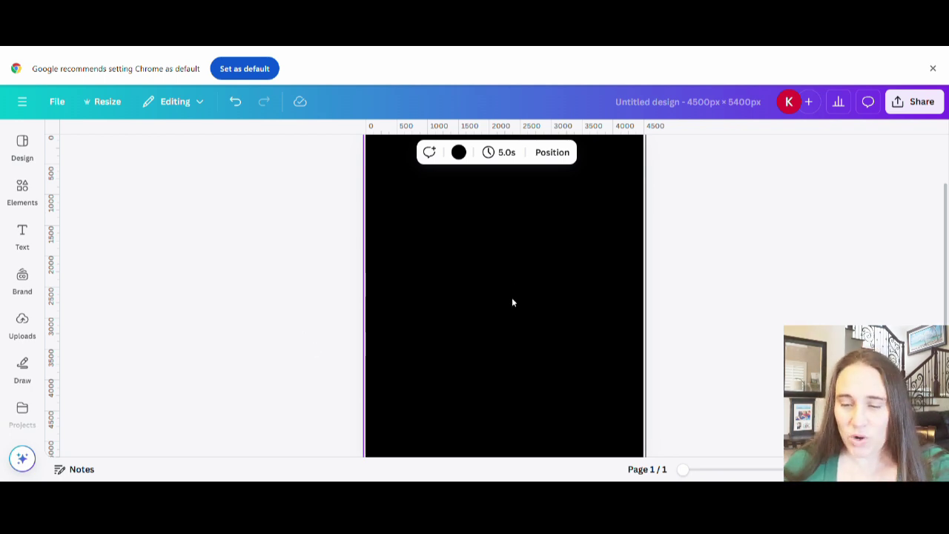
Step: Add an 'I May Be' text box near the top of the page
key(t)
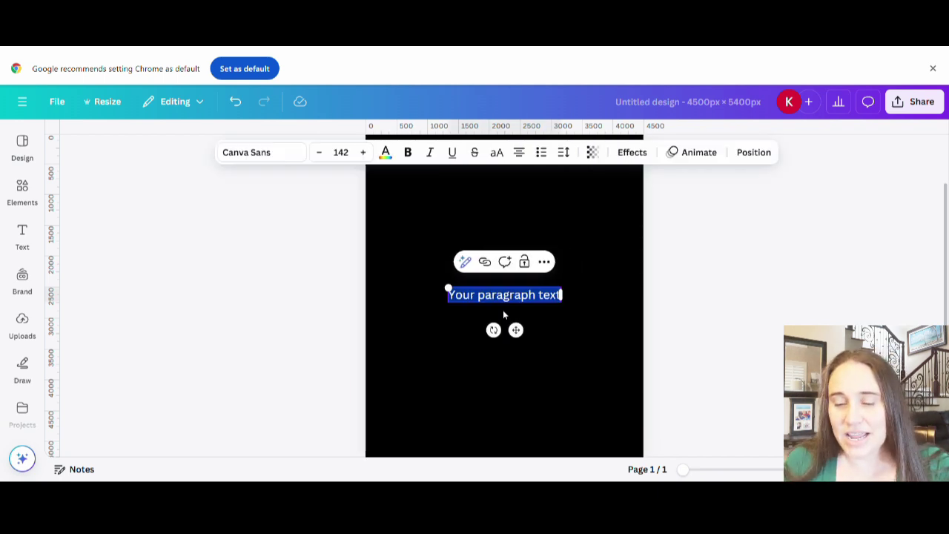
key(BackSpace)
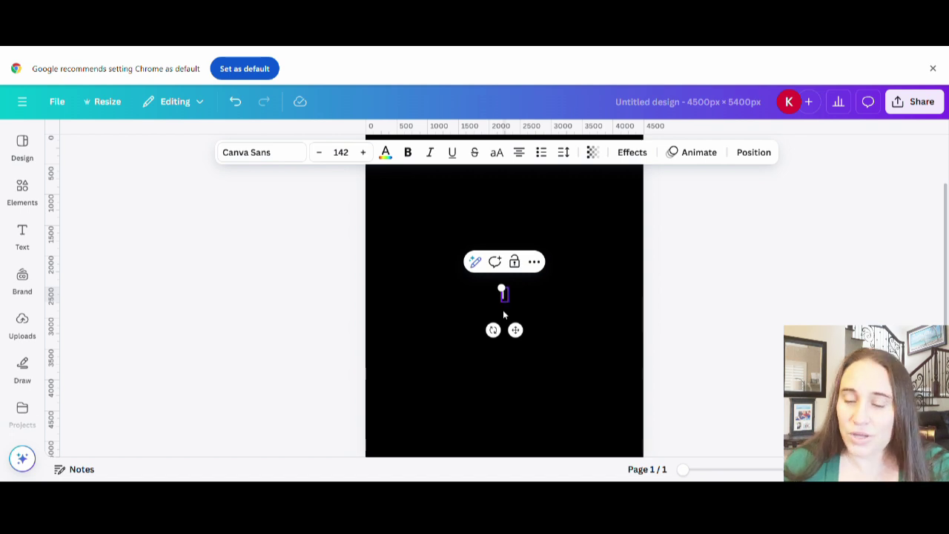
text(I May Be Wrong)
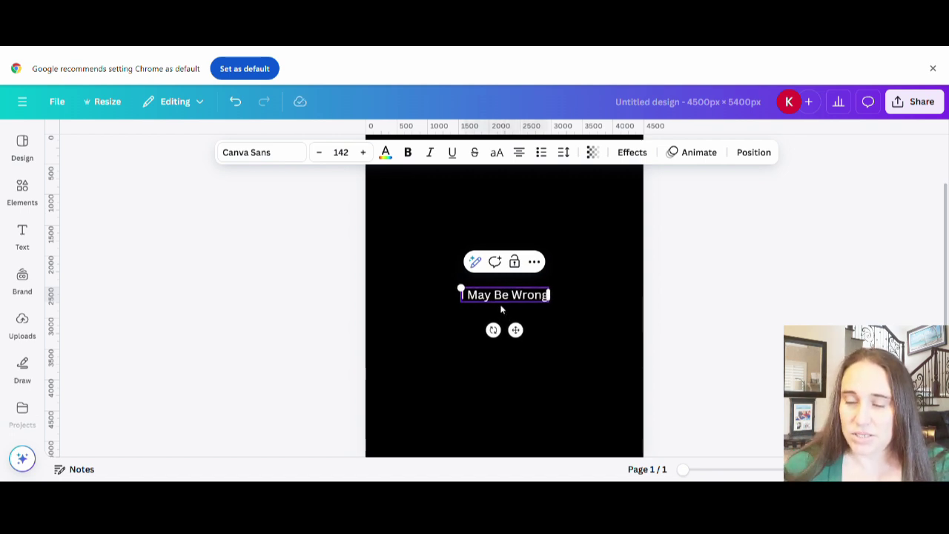
key(BackSpace)
key(BackSpace)
key(BackSpace)
key(BackSpace)
key(BackSpace)
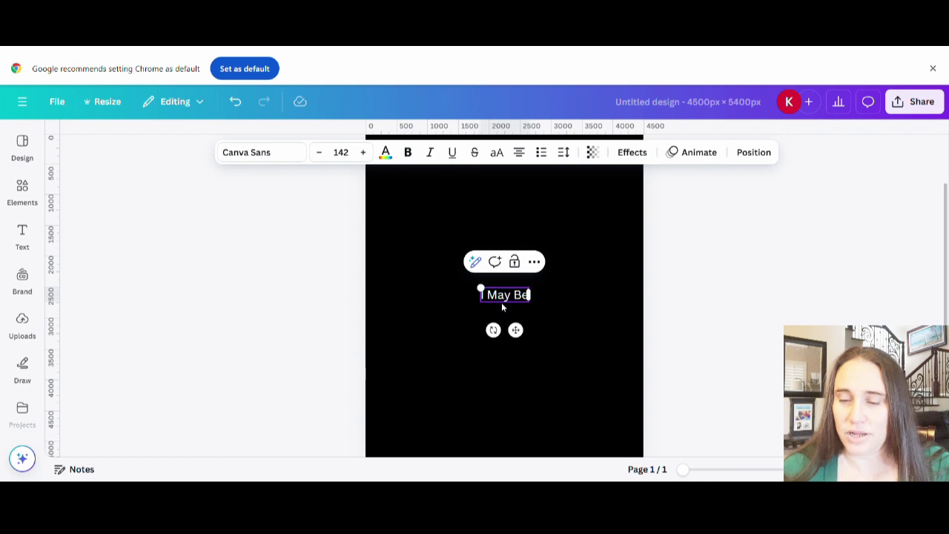
click(552, 280)
drag(524, 297, 519, 196)
click(505, 348)
Step: Add 'WRONG' below it, then a 'but I doubt it' text box
key(t)
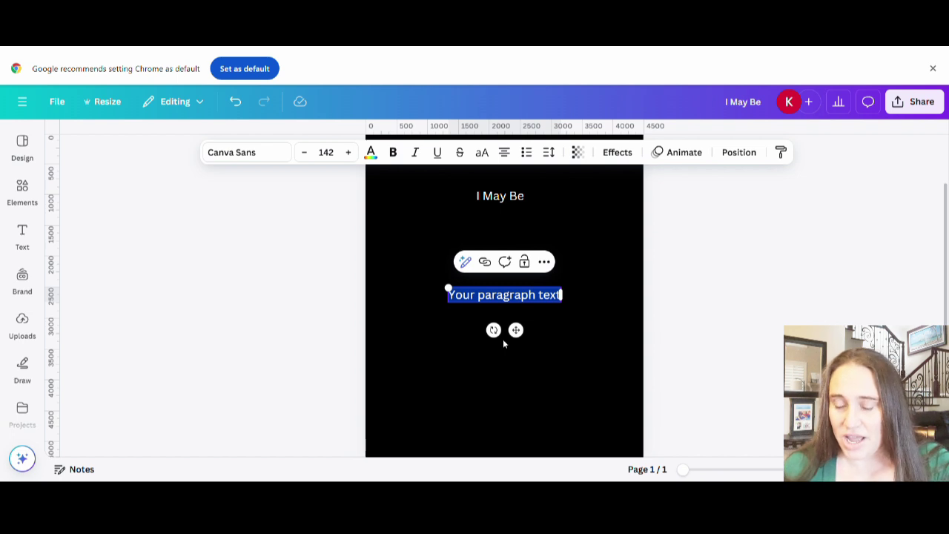
text(WR)
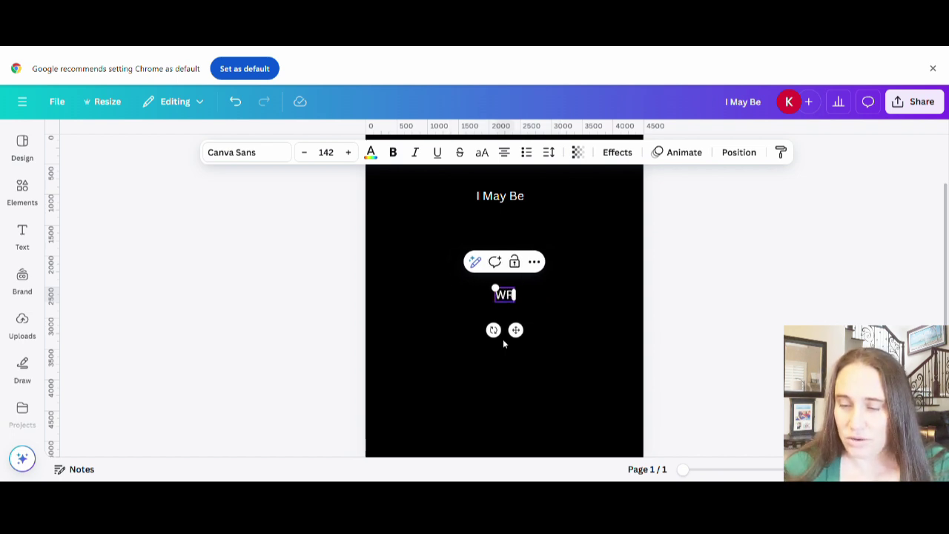
text(ONG)
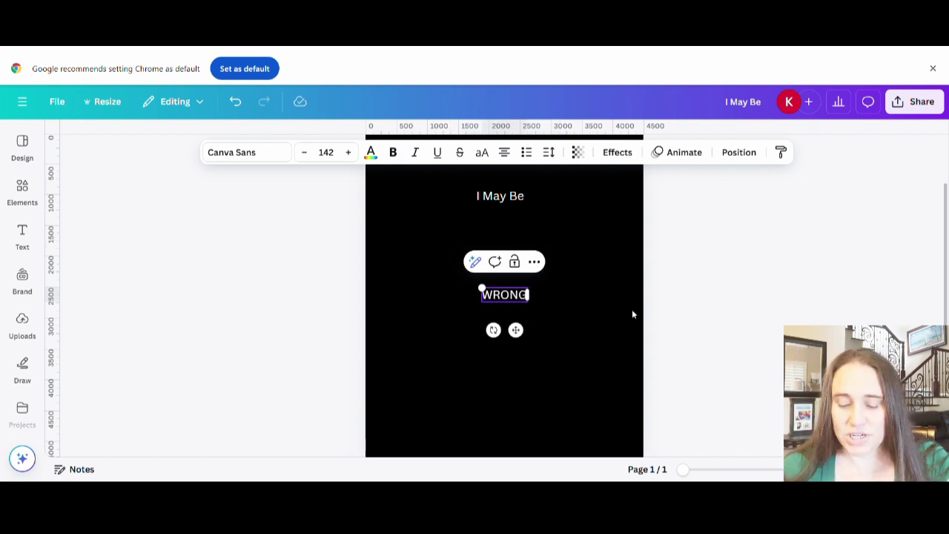
drag(523, 301, 529, 234)
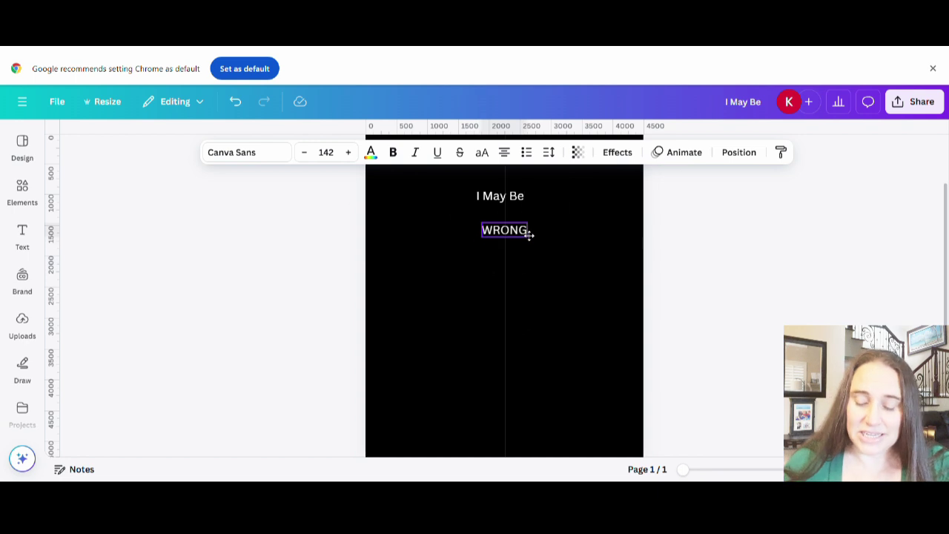
click(525, 298)
key(t)
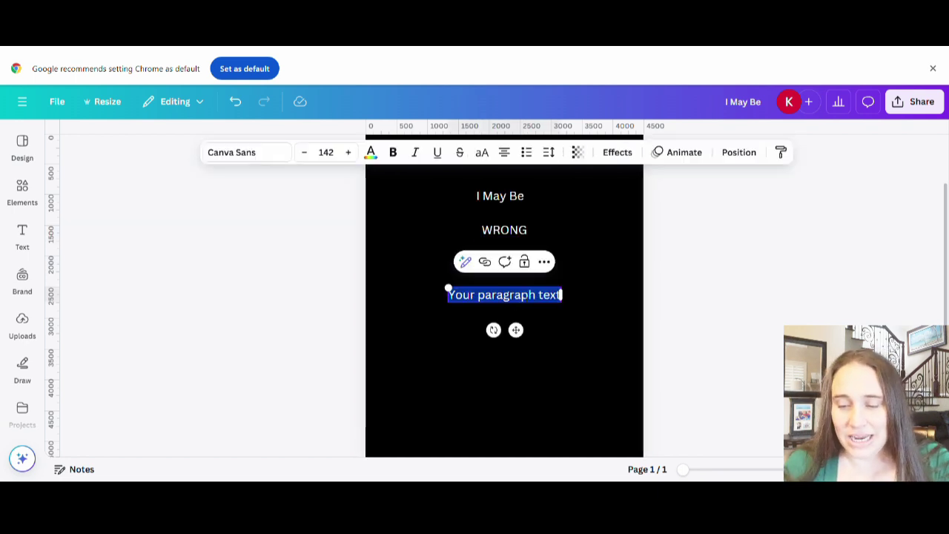
text(but I d)
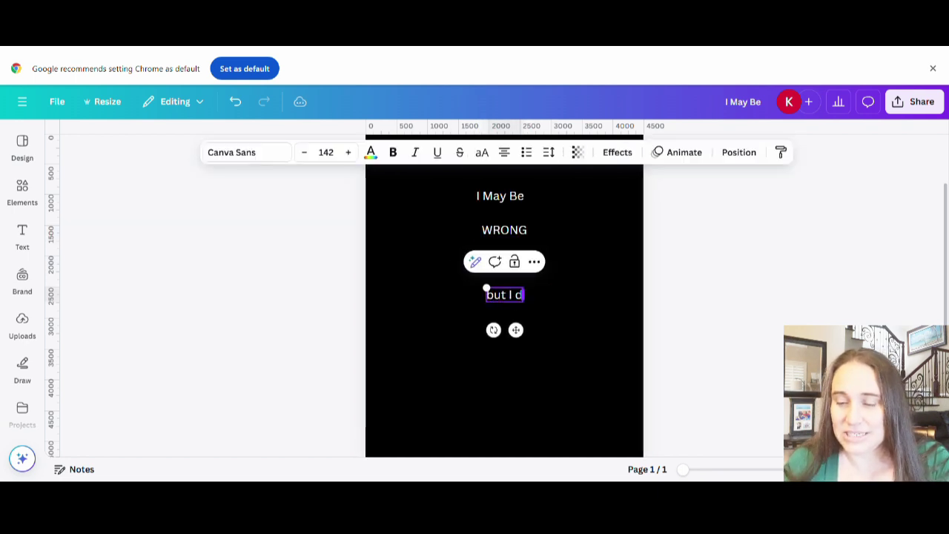
text(oubt it)
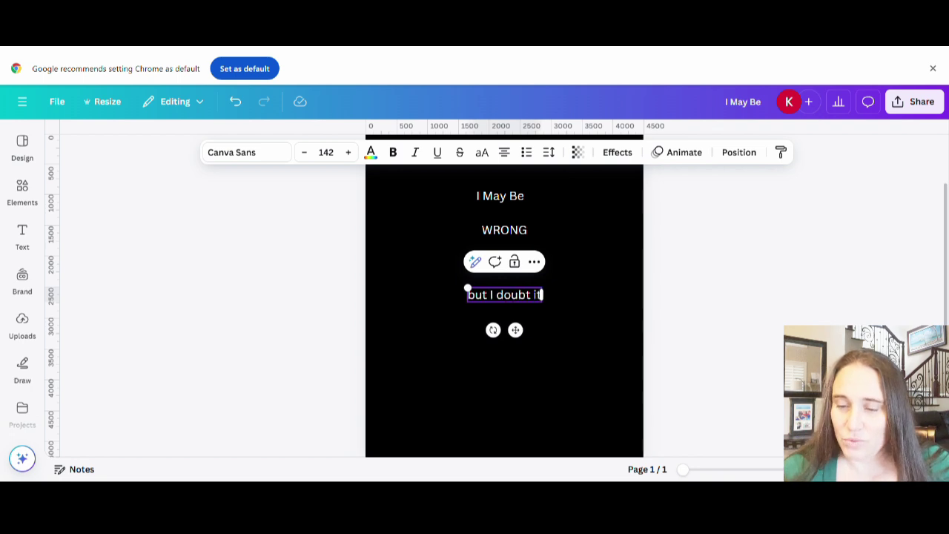
click(616, 265)
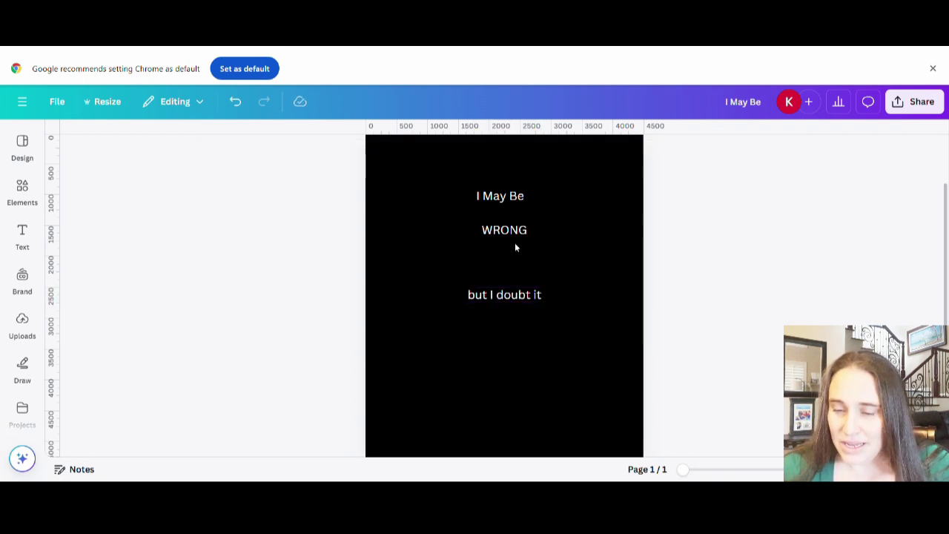
Step: Enlarge WRONG, and enlarge 'but I doubt it' to about 285 and centre it
drag(512, 235, 582, 300)
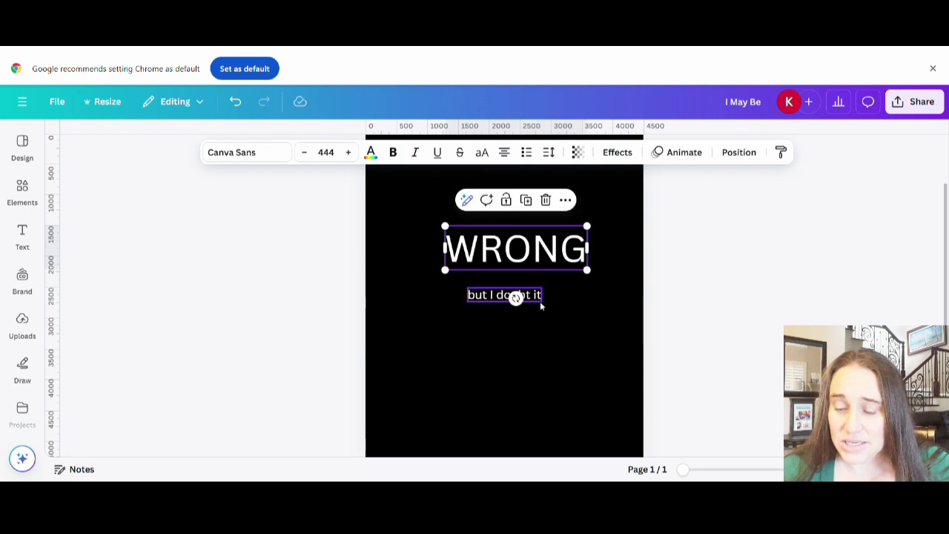
click(541, 301)
drag(549, 314, 609, 383)
drag(560, 313, 531, 304)
Step: Enlarge 'I May Be' to about 405 and centre it and WRONG at the top
click(522, 197)
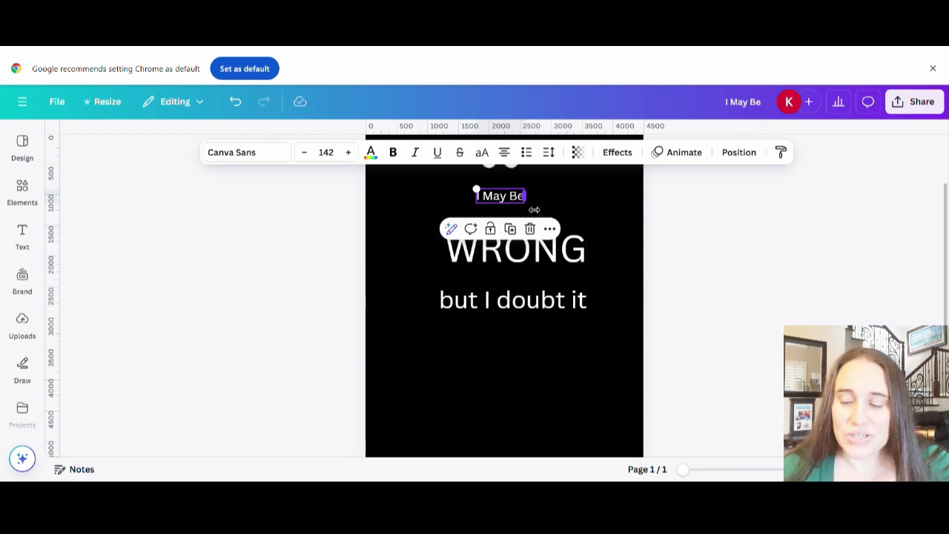
drag(534, 214, 616, 230)
click(566, 349)
drag(569, 210, 529, 191)
drag(546, 256, 534, 256)
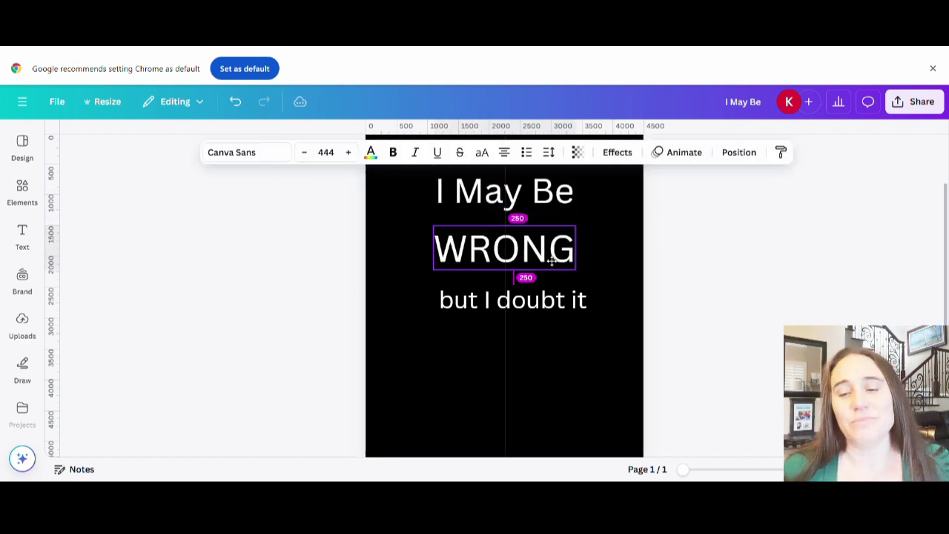
click(522, 354)
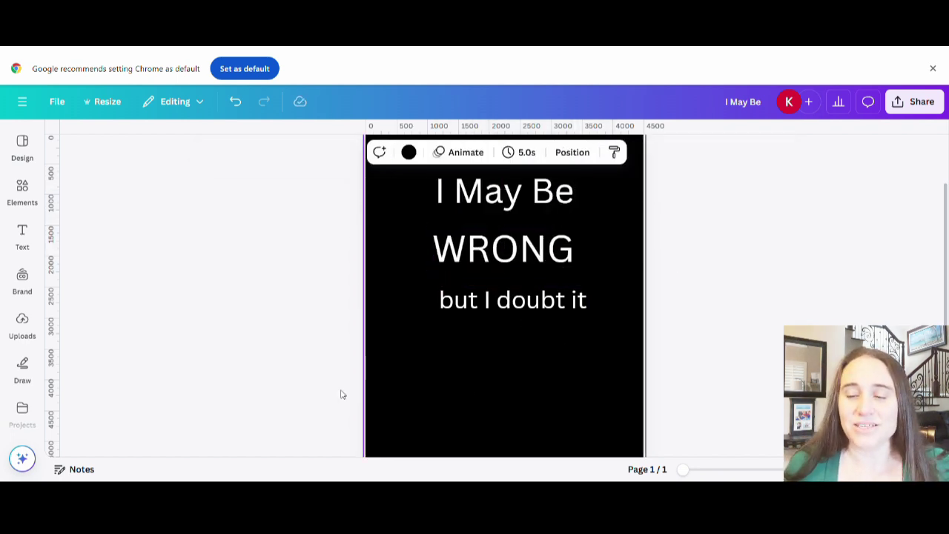
Step: Apply Bernoru Condensed to WRONG from a 'narrow' font search
click(486, 250)
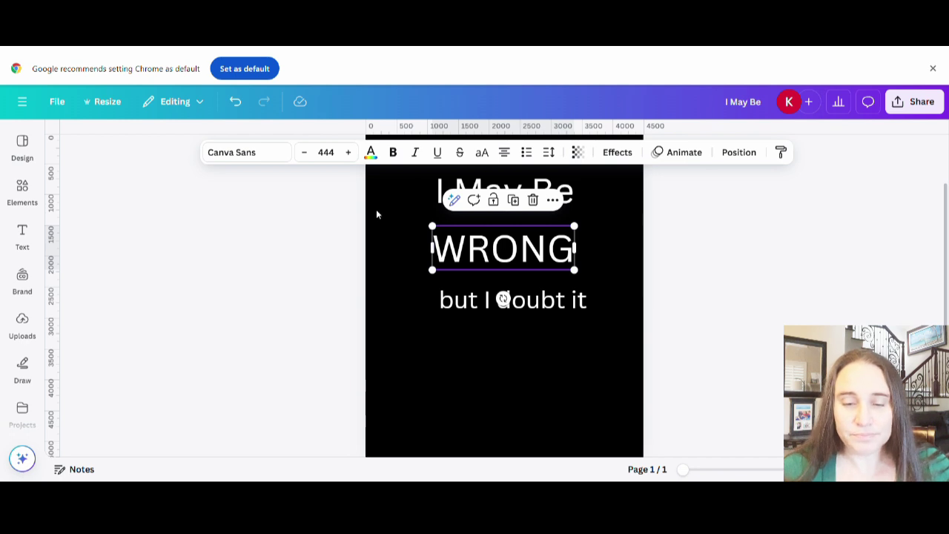
click(253, 154)
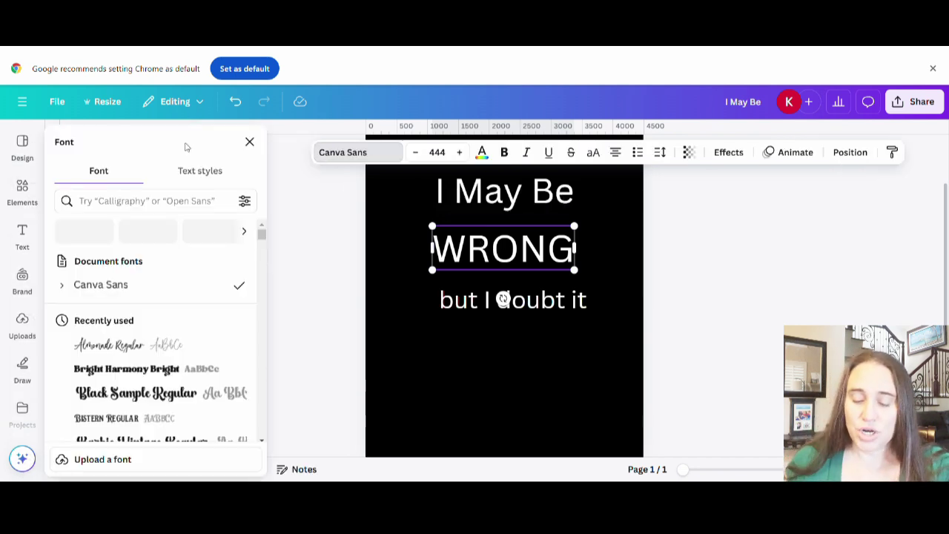
click(146, 201)
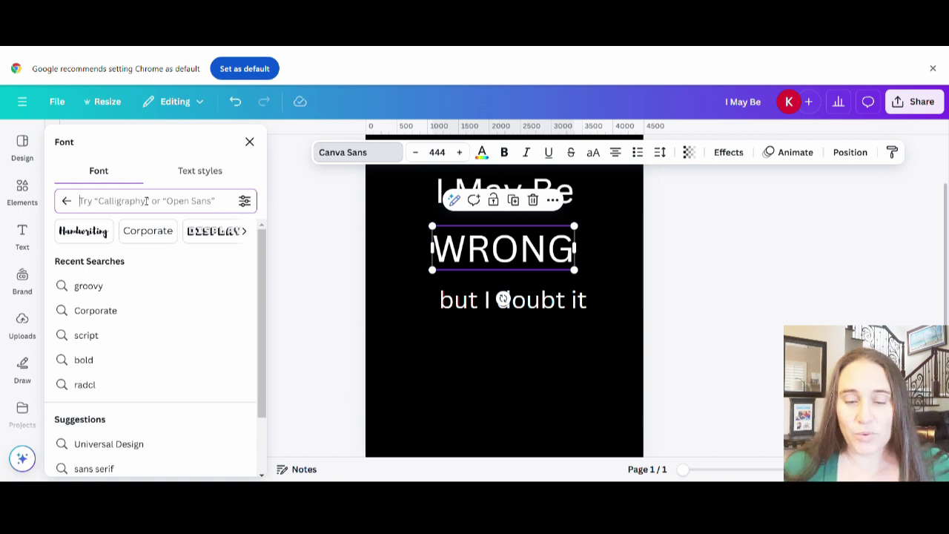
text(narrow)
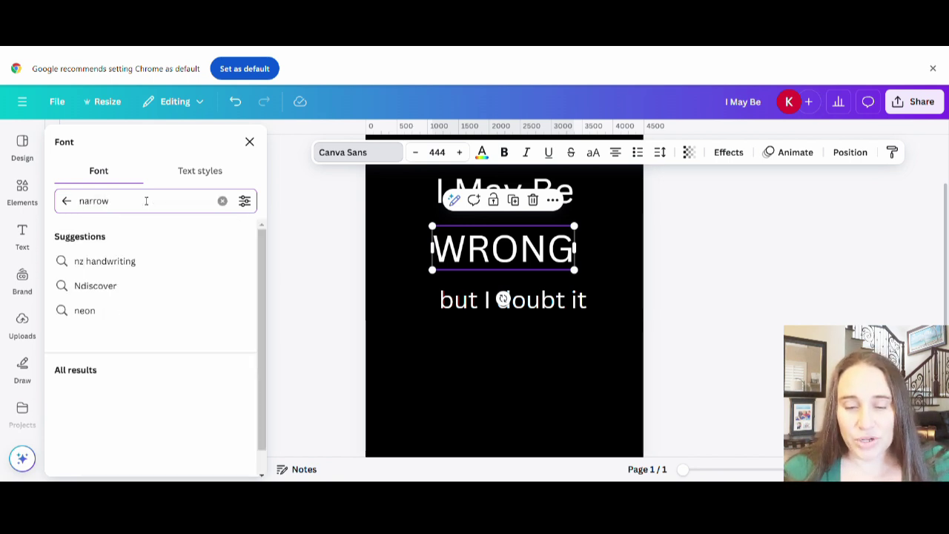
scroll(154, 237, down, 1)
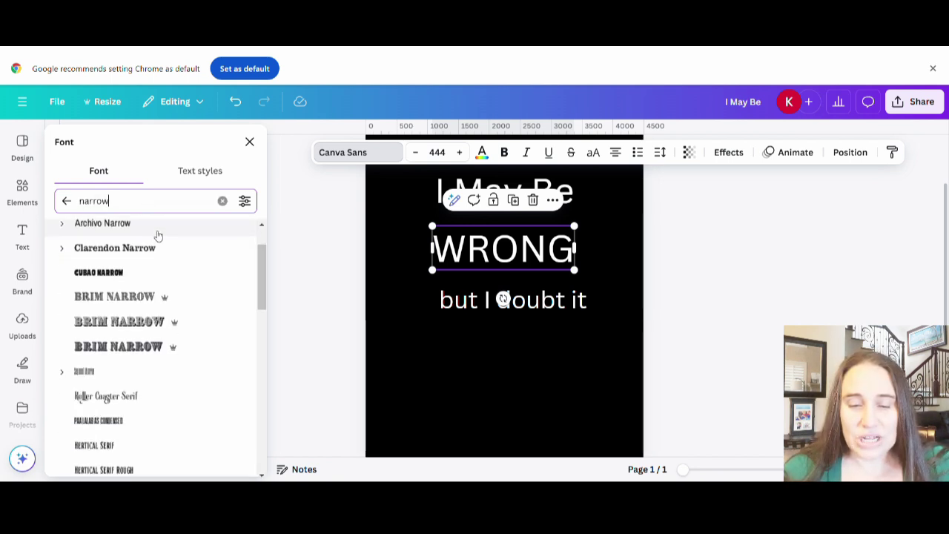
scroll(125, 255, down, 3)
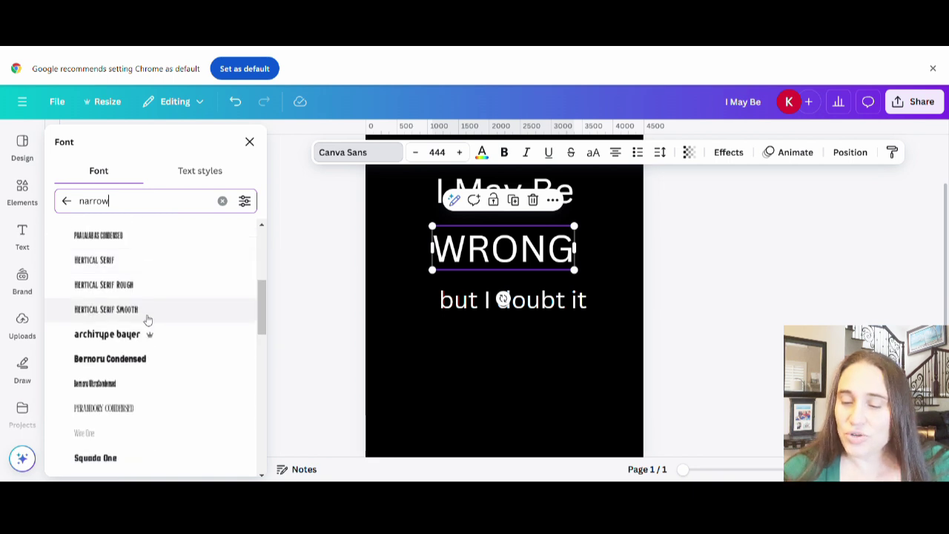
click(122, 360)
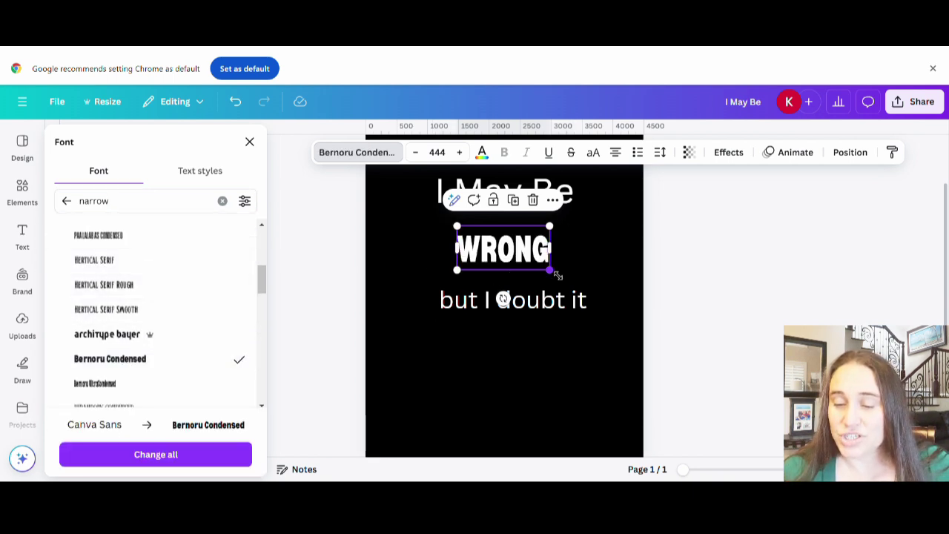
Step: Enlarge WRONG to size 707 and centre it above the last line
drag(552, 272, 605, 295)
click(582, 345)
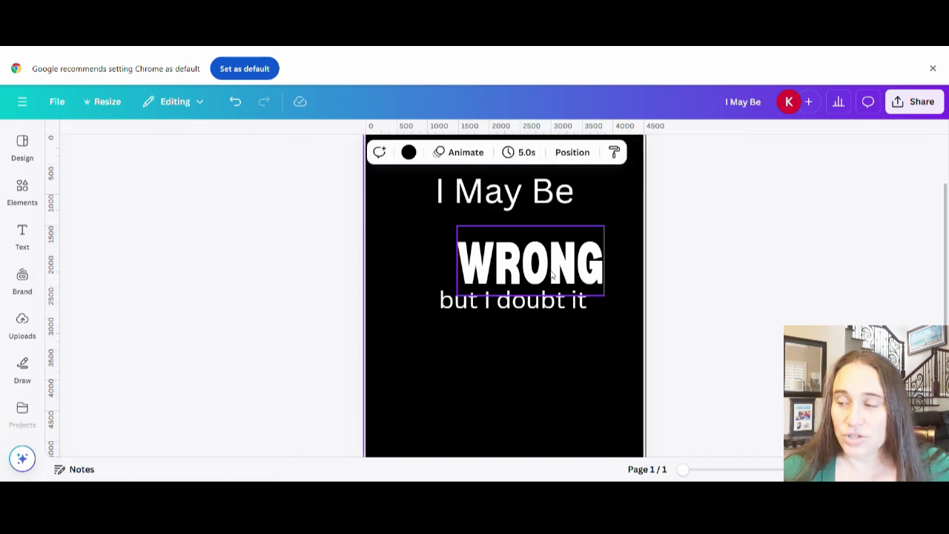
drag(553, 275, 527, 262)
click(527, 358)
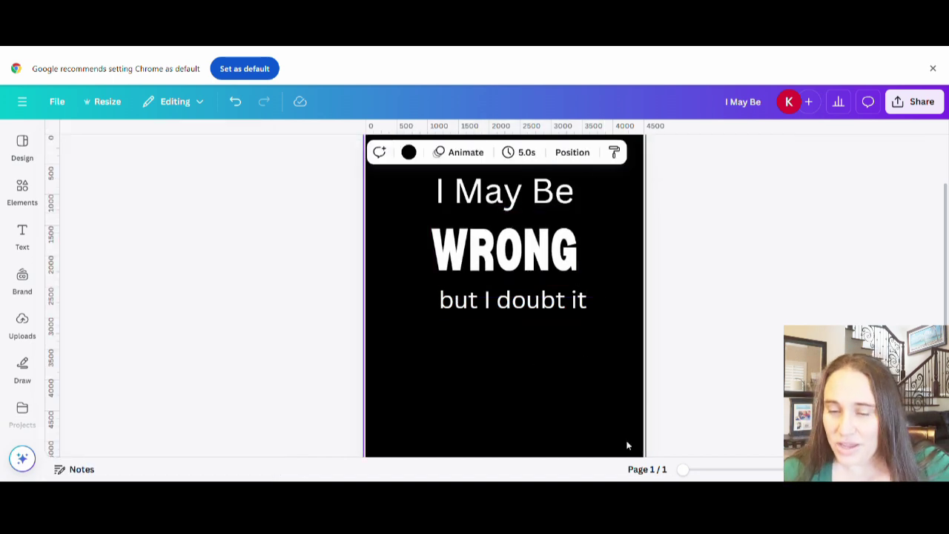
Step: Switch WRONG to the PAALALABAS WIDE font via a 'bold' font search
click(472, 247)
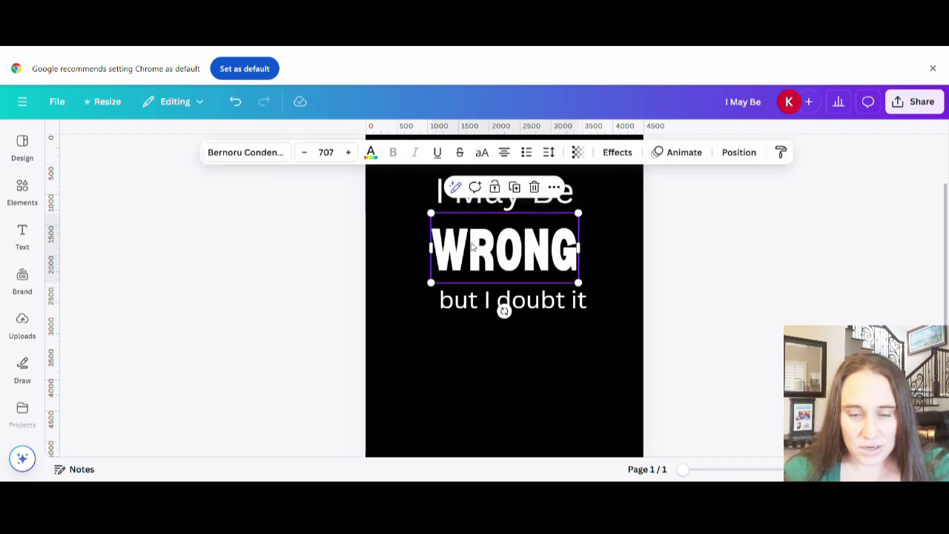
click(265, 156)
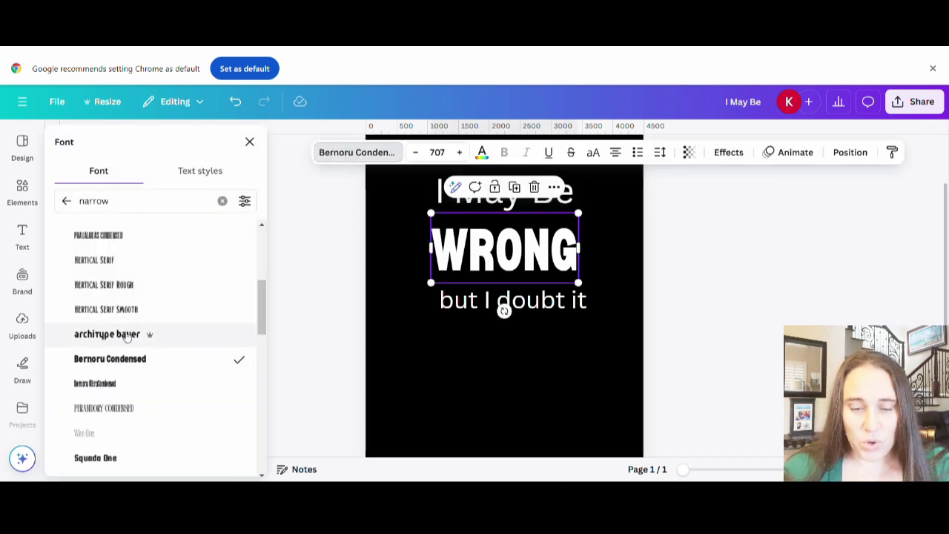
scroll(161, 319, down, 1)
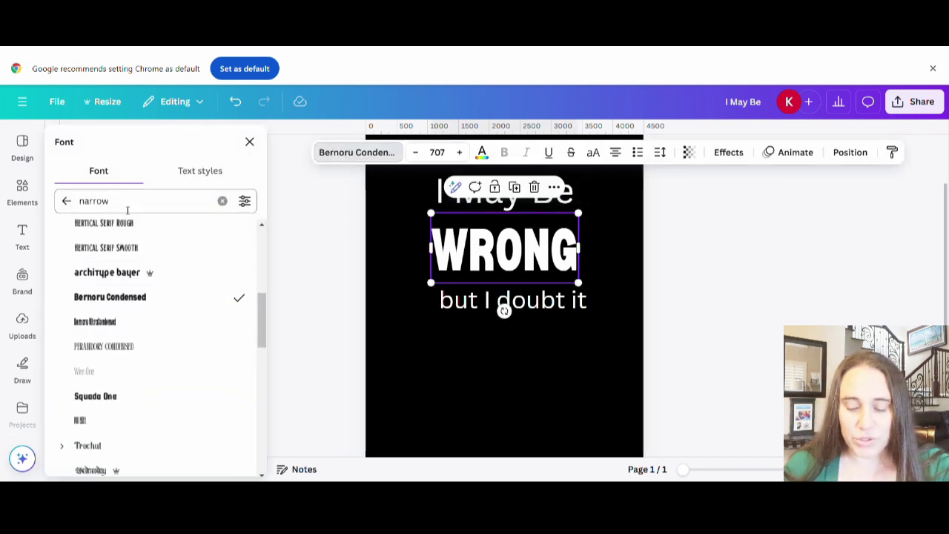
drag(127, 210, 1, 208)
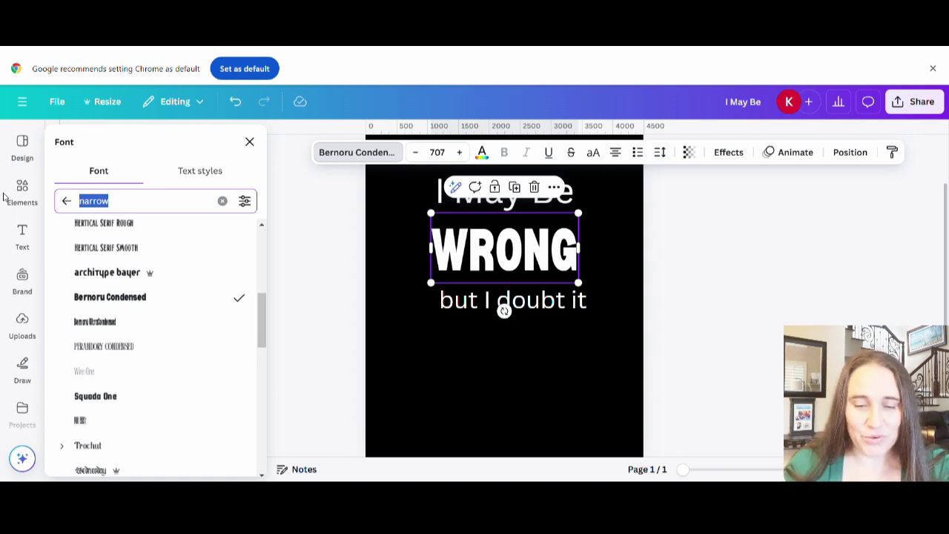
text(bold)
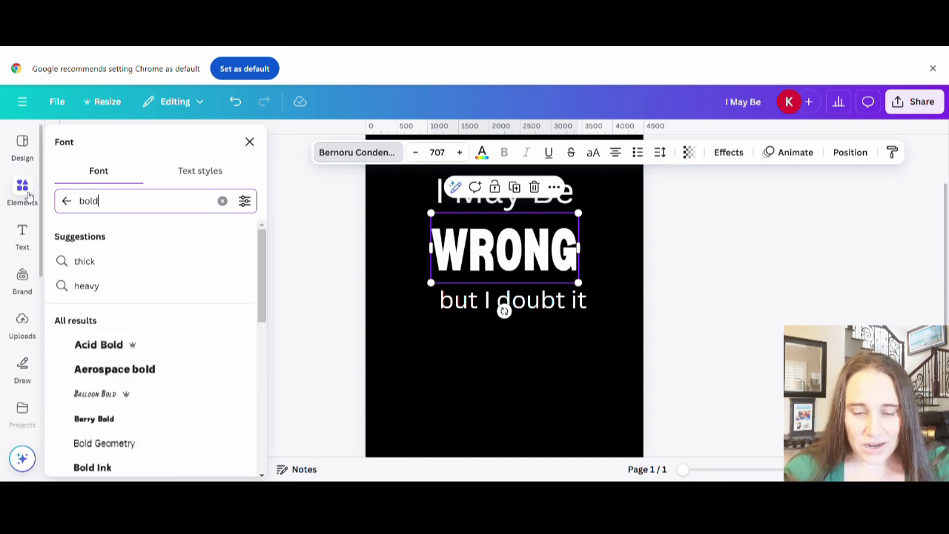
scroll(155, 262, down, 3)
scroll(170, 259, down, 5)
scroll(174, 283, down, 4)
scroll(178, 272, down, 5)
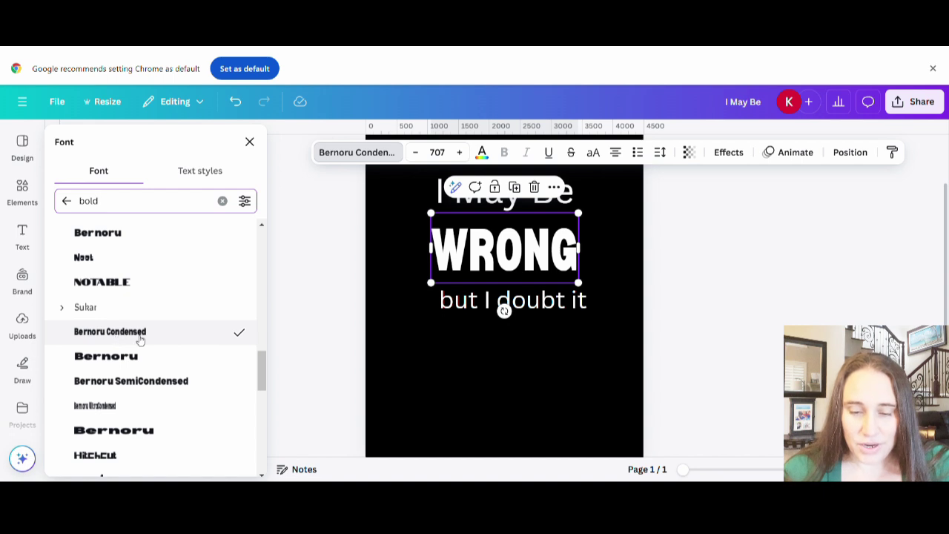
scroll(141, 339, down, 8)
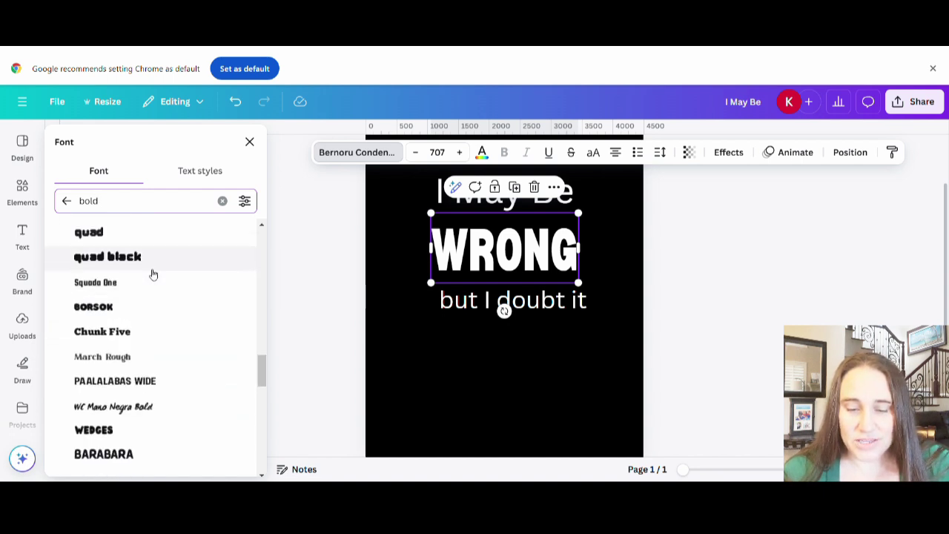
click(127, 385)
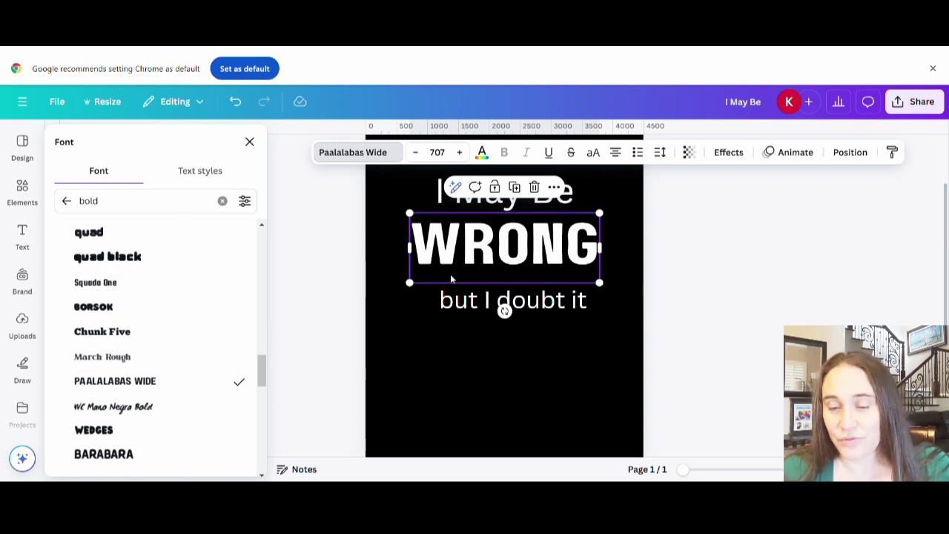
Step: Enlarge WRONG to nearly the full page width and centre it on the page
drag(410, 213, 382, 211)
drag(599, 281, 627, 320)
click(570, 343)
drag(549, 246, 551, 259)
click(609, 395)
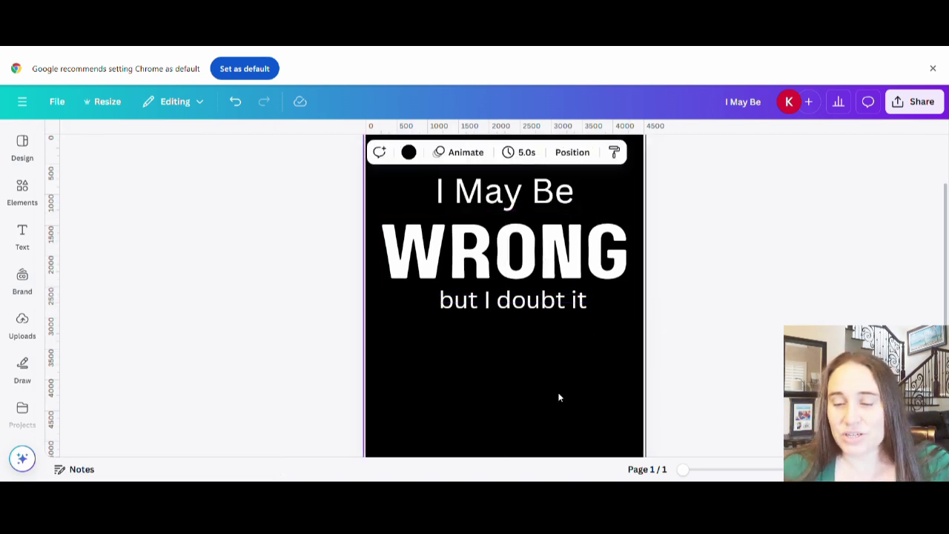
Step: Set 'I May Be' in Christmas Scriptly Regular via a 'script' font search
click(533, 193)
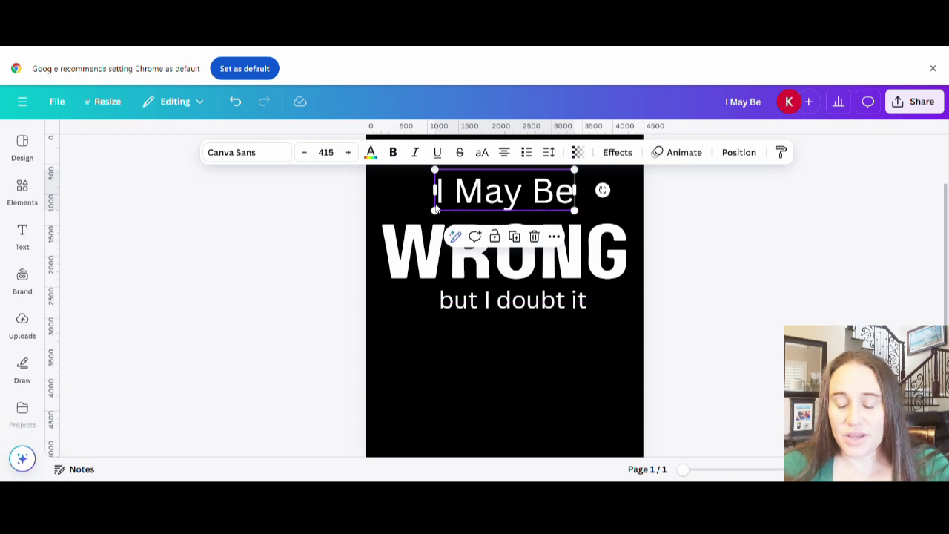
click(278, 155)
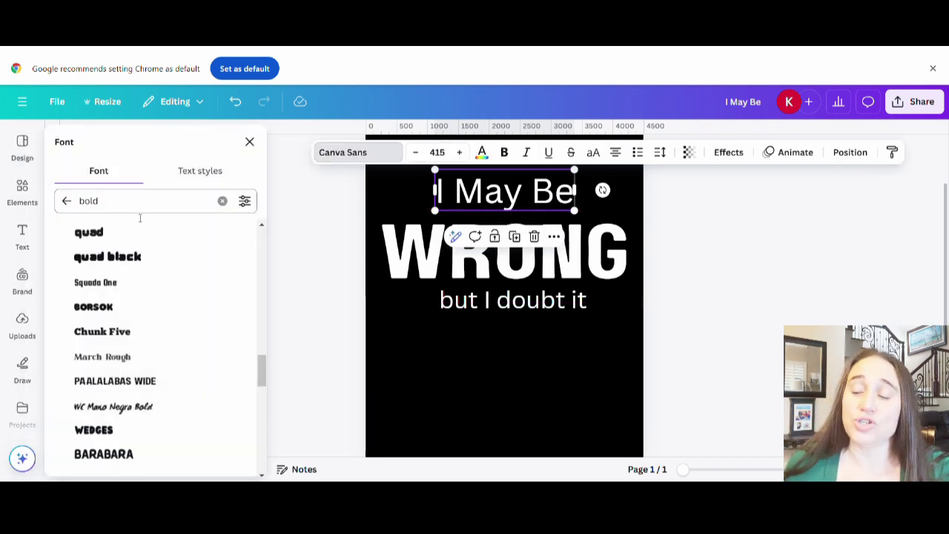
drag(142, 208, 72, 206)
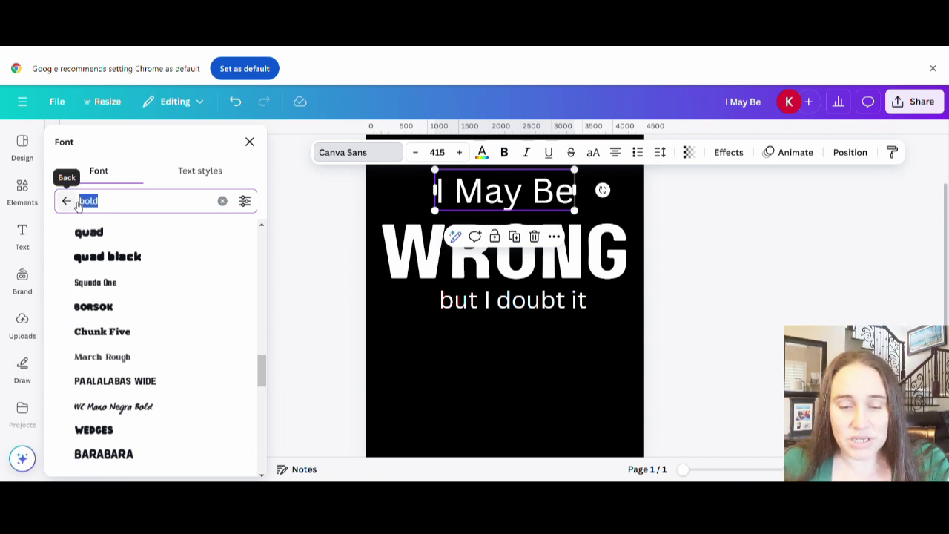
text(sc)
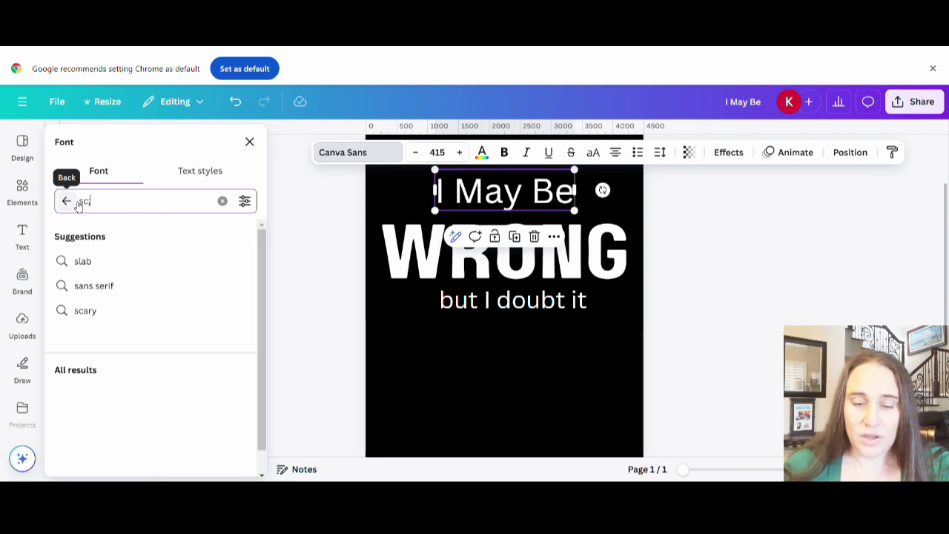
text(ript)
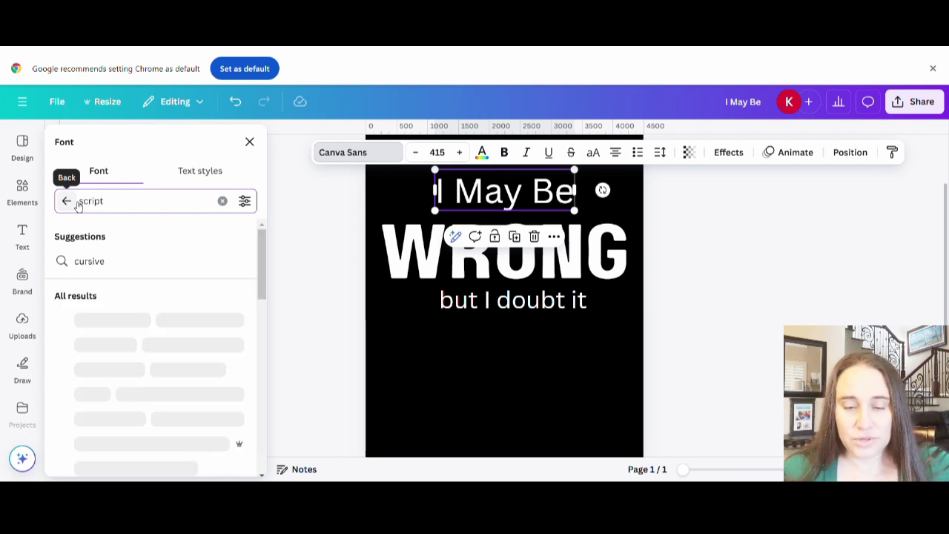
scroll(131, 240, down, 1)
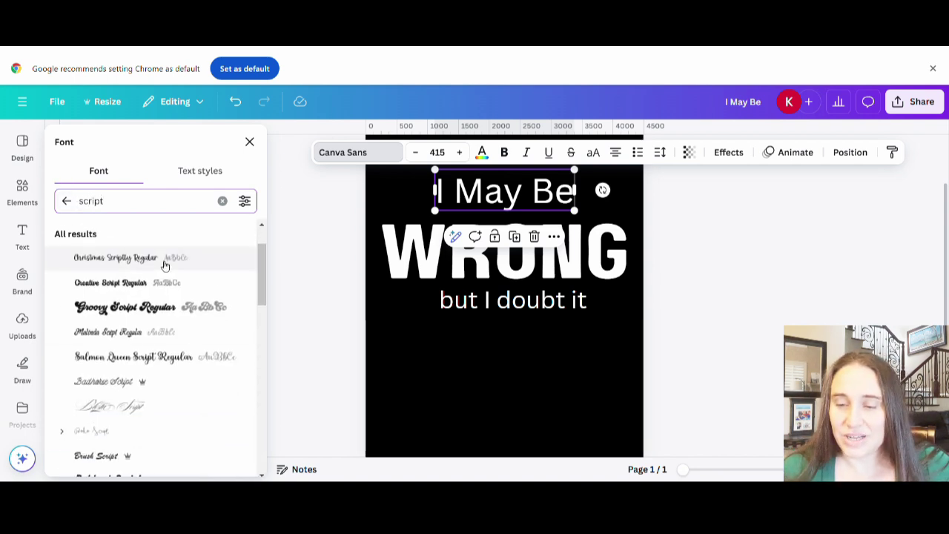
click(147, 257)
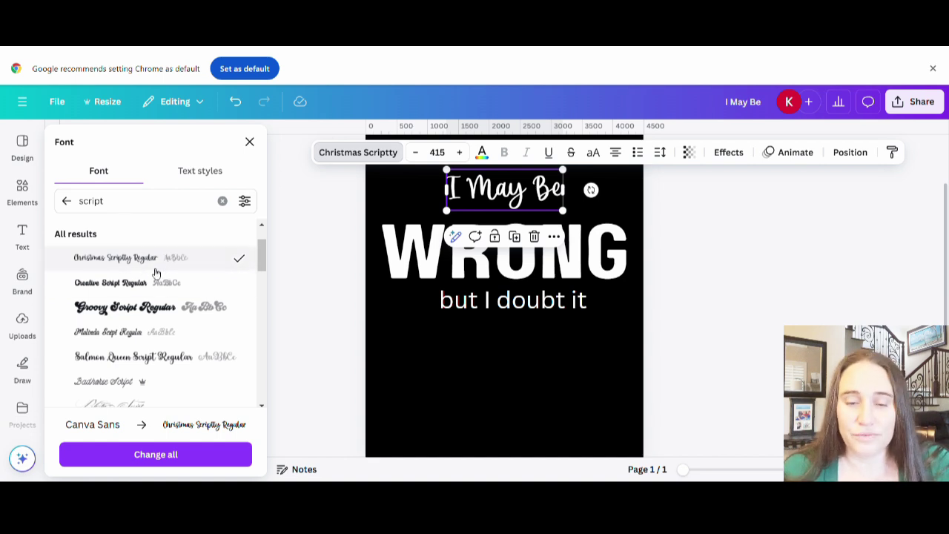
Step: Browse the script font results, then close and reopen the font list
scroll(162, 273, down, 3)
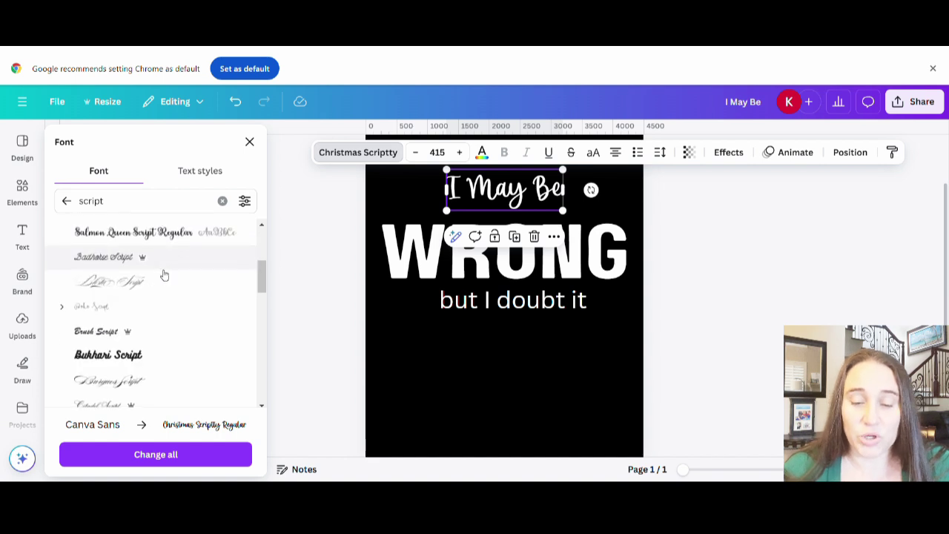
scroll(165, 275, down, 5)
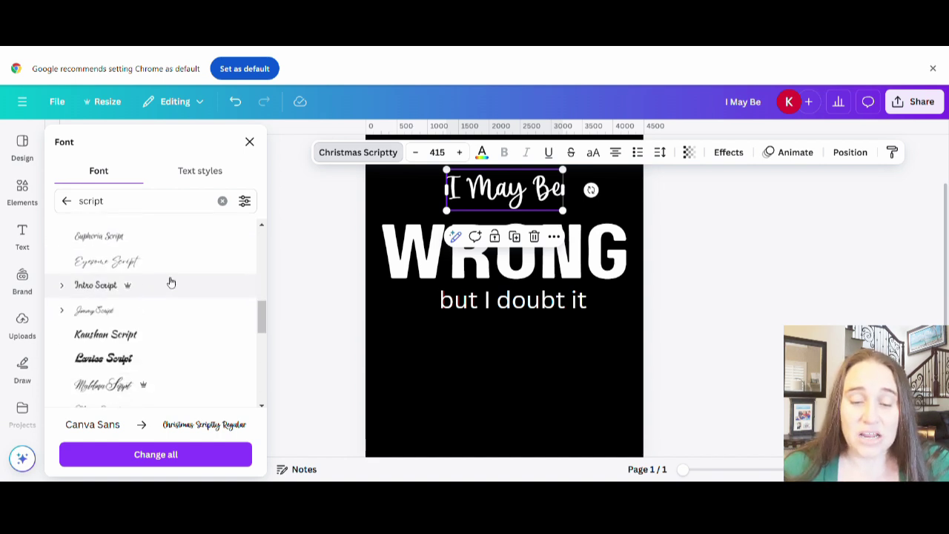
scroll(167, 286, down, 5)
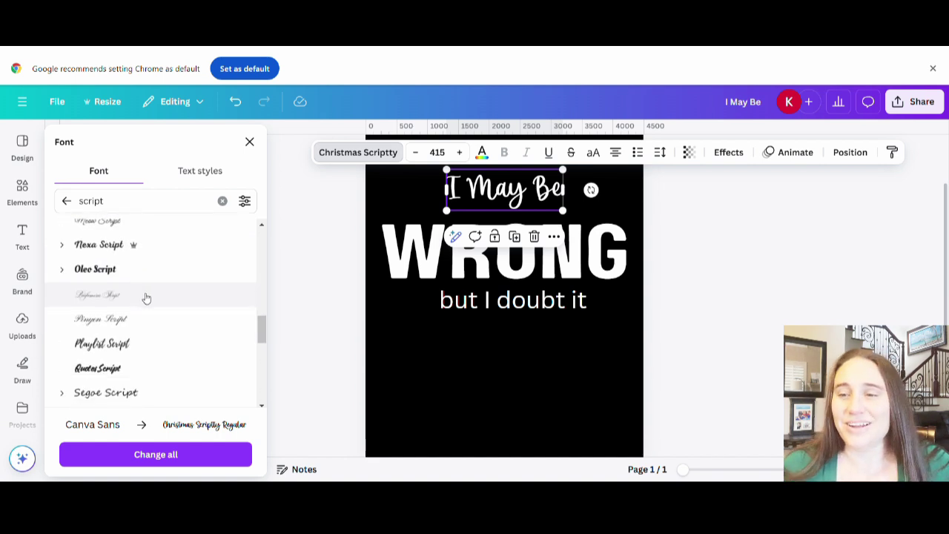
scroll(146, 297, down, 3)
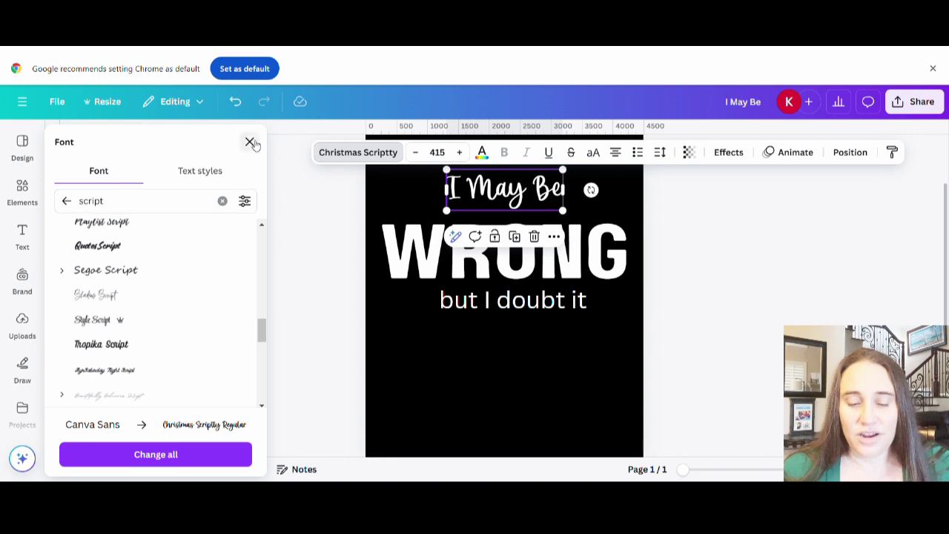
click(253, 145)
click(277, 157)
scroll(153, 329, down, 5)
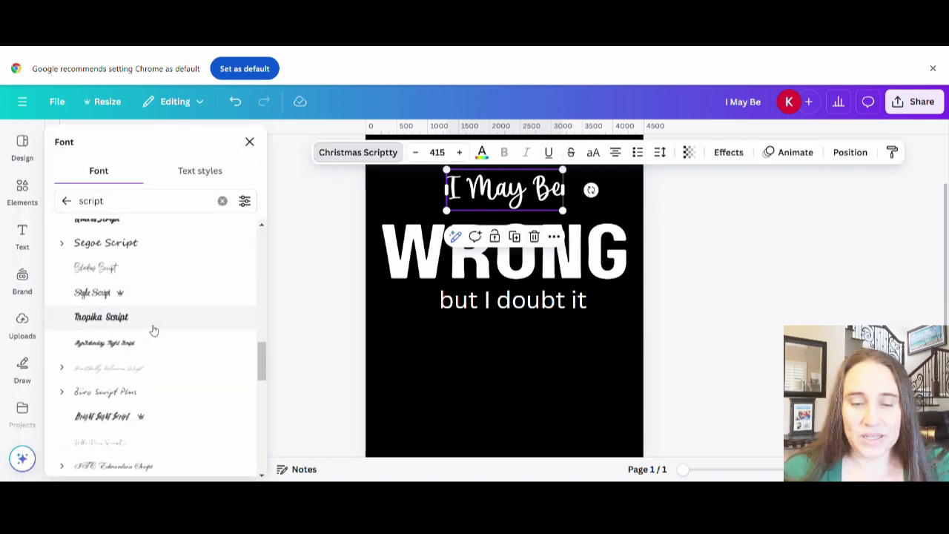
Step: Clear the 'script' search and scroll through all available fonts
click(66, 200)
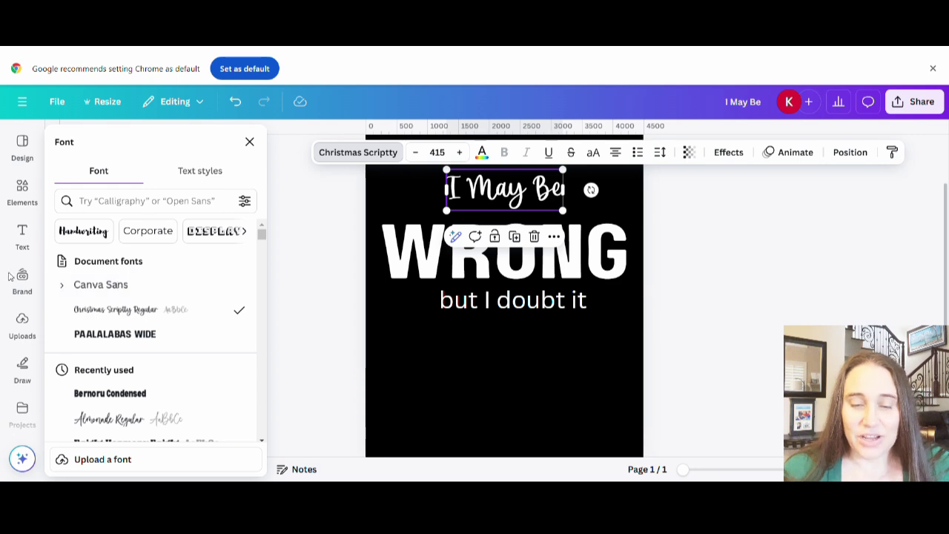
scroll(144, 264, down, 5)
scroll(155, 222, down, 10)
scroll(163, 345, down, 15)
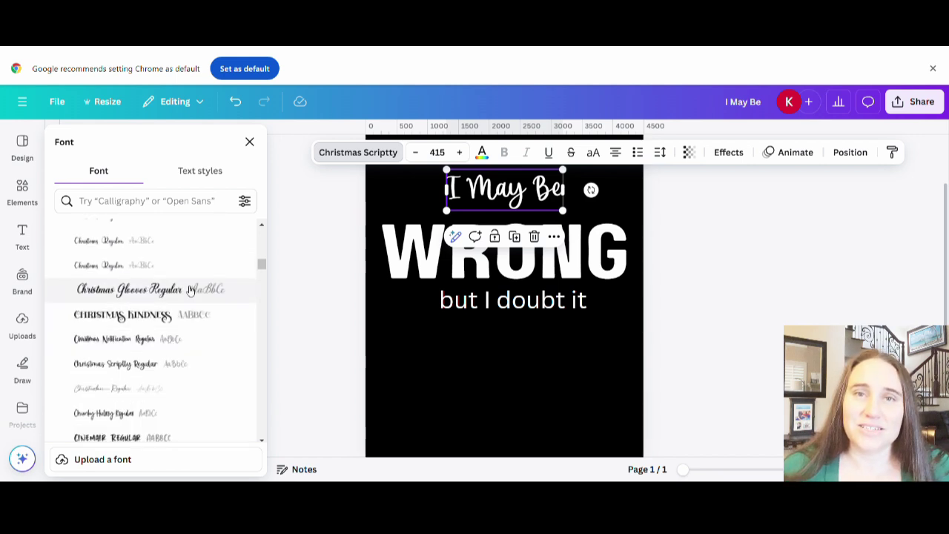
scroll(169, 341, up, 3)
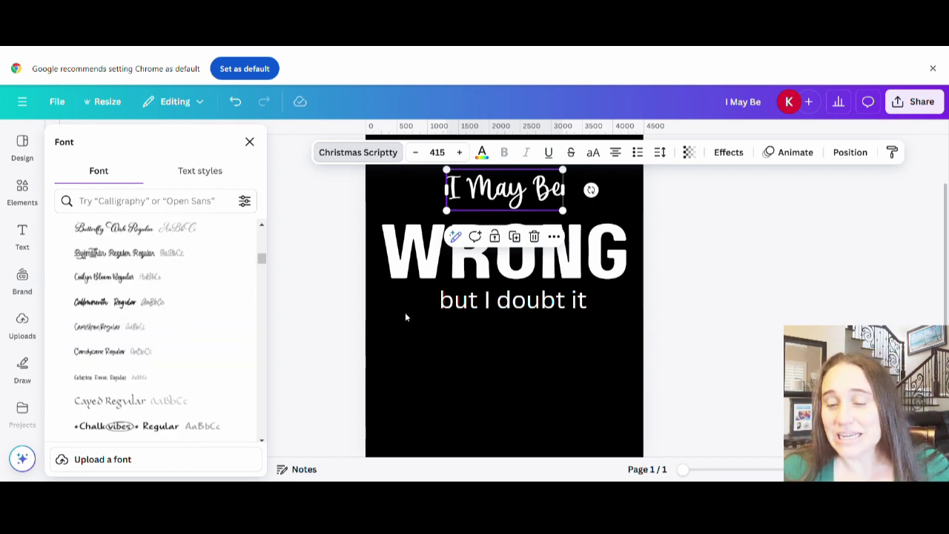
Step: Enlarge the script 'I May Be' to size 878 and nudge it left to align
click(525, 369)
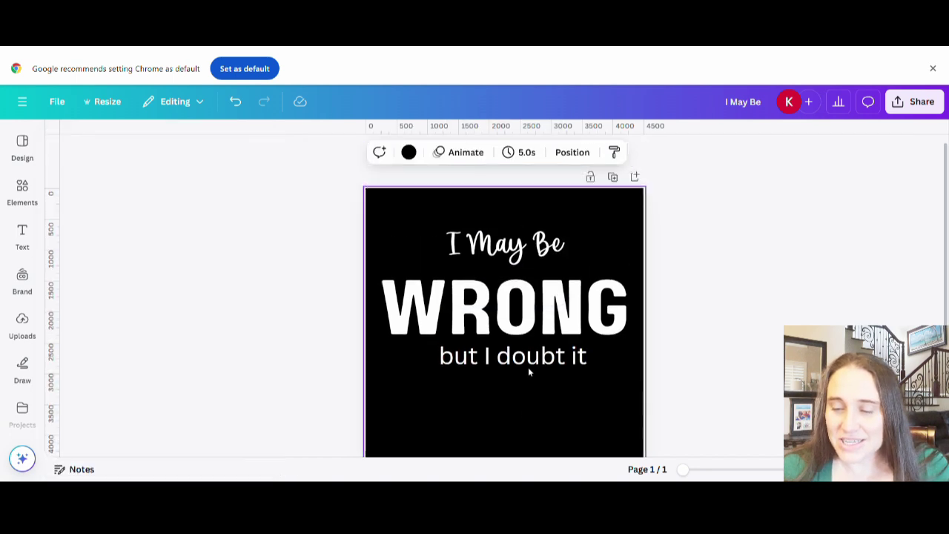
click(515, 269)
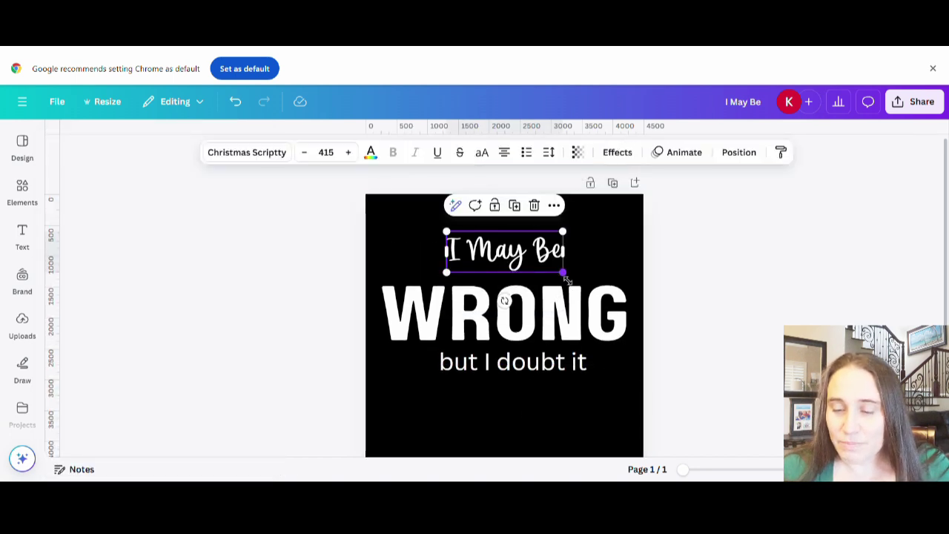
drag(563, 273, 538, 257)
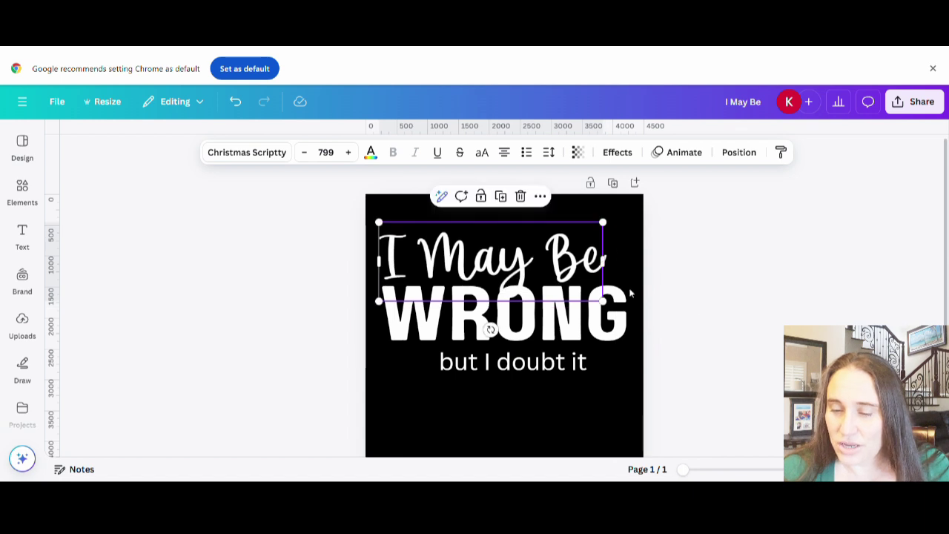
drag(604, 301, 635, 319)
drag(589, 252, 582, 254)
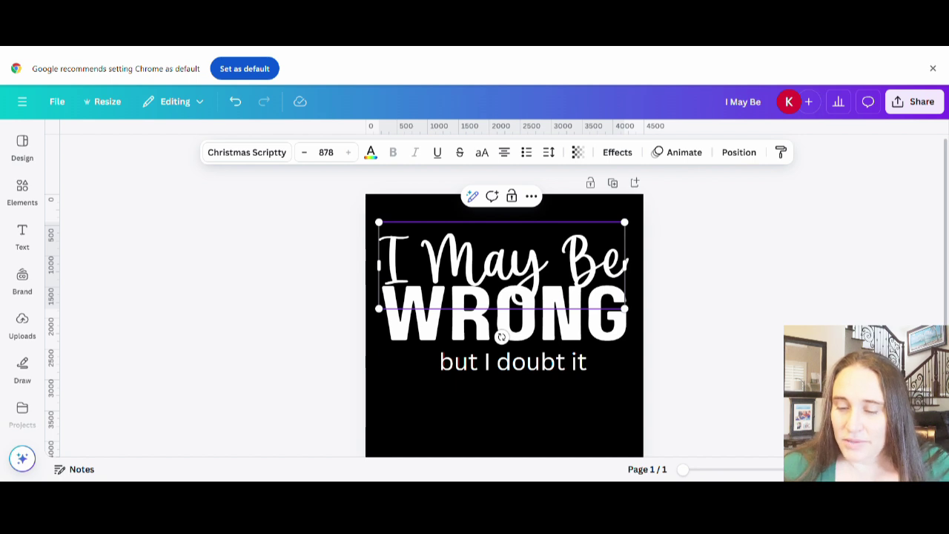
Step: Enlarge 'but I doubt it' to size 347
click(680, 262)
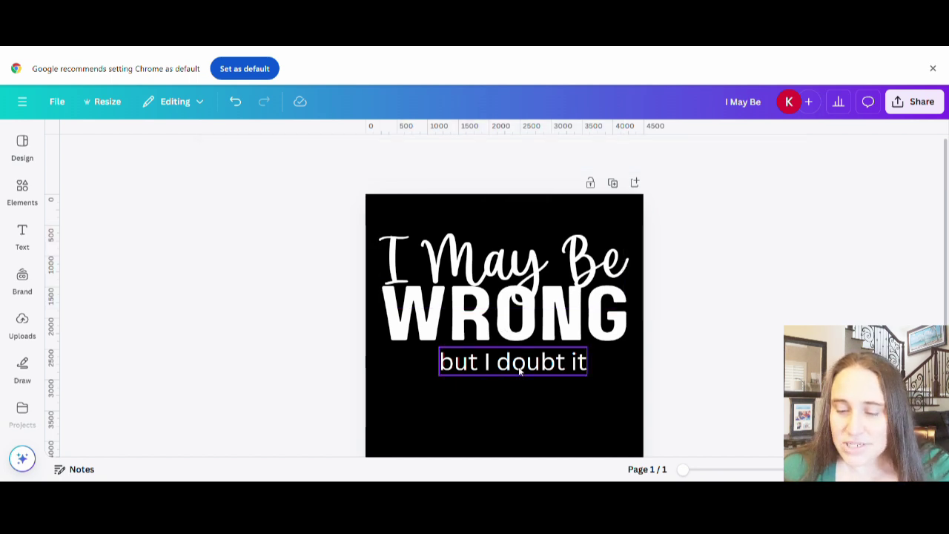
click(445, 375)
drag(443, 377, 411, 390)
click(560, 410)
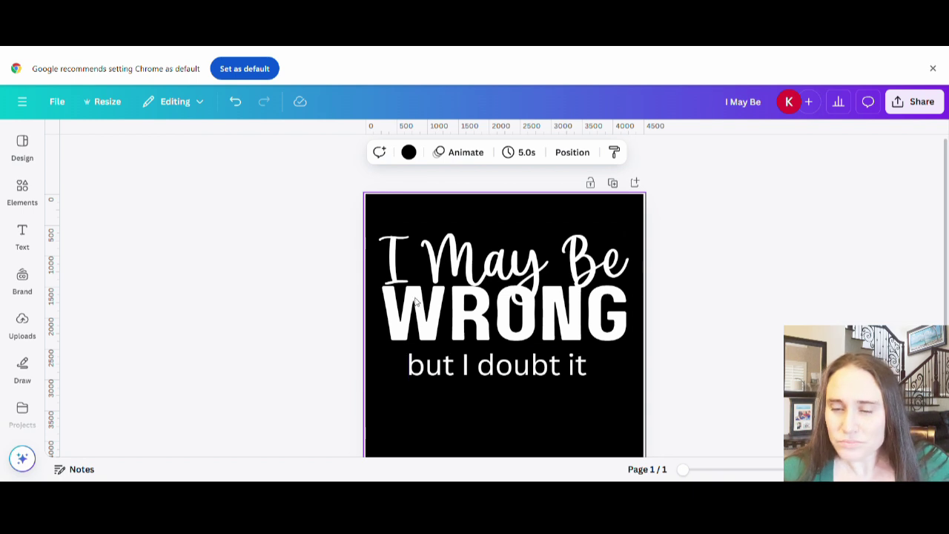
Step: Set 'but I doubt it' in Clarendon Narrow via a 'clar' font search
click(521, 359)
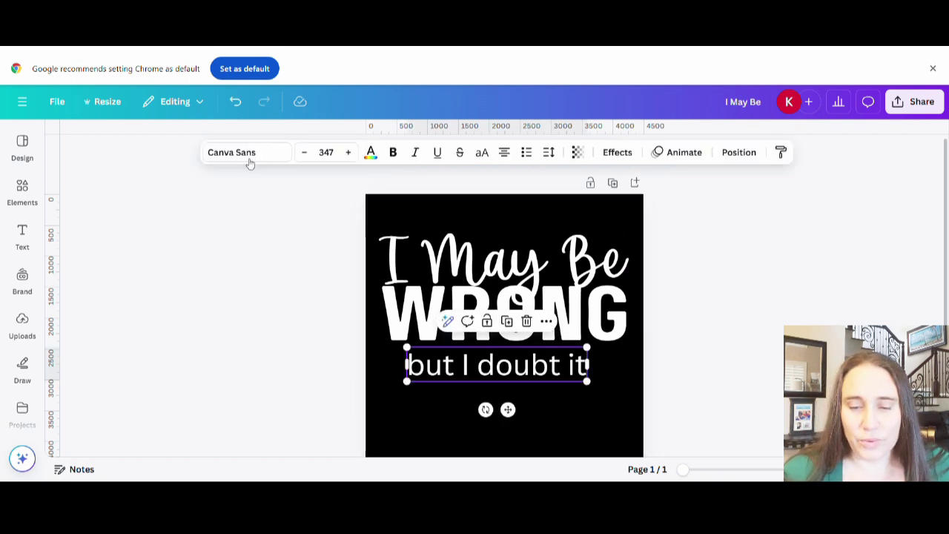
click(260, 155)
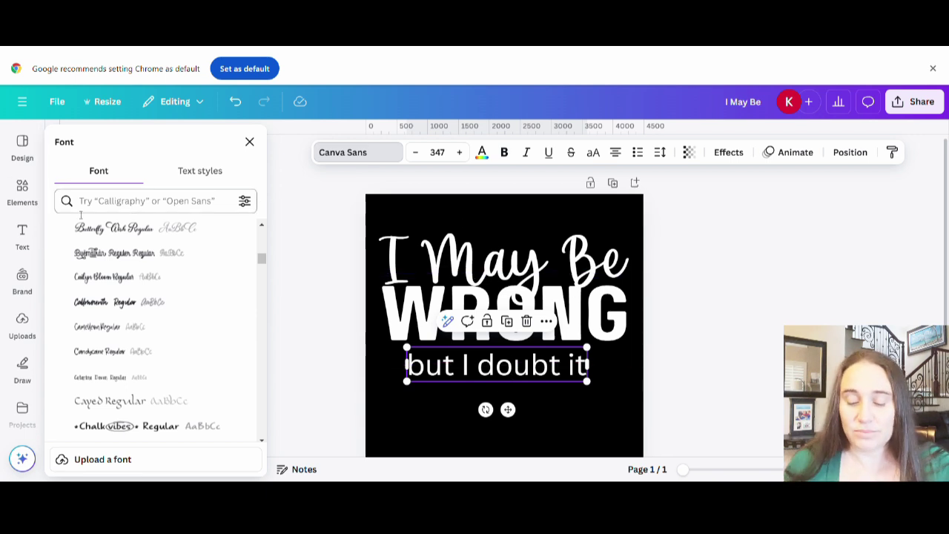
click(108, 207)
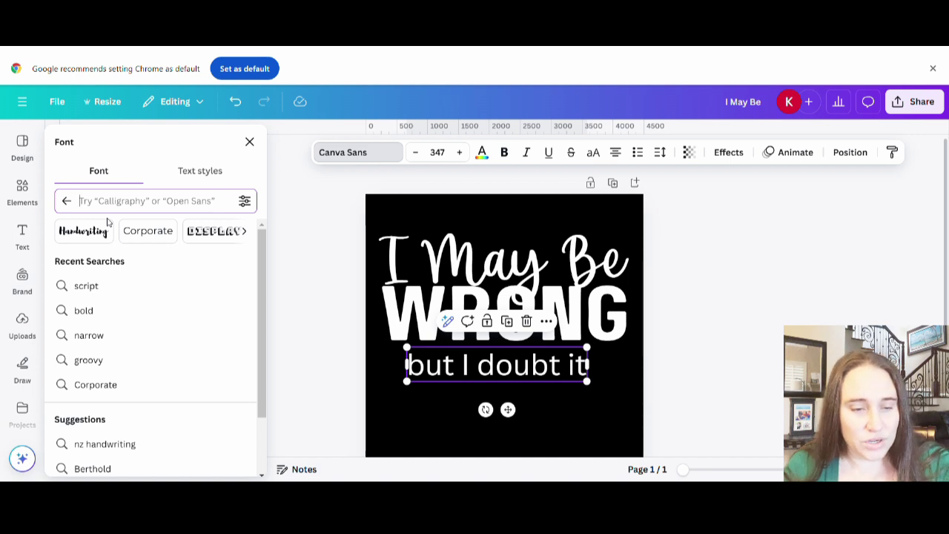
text(c)
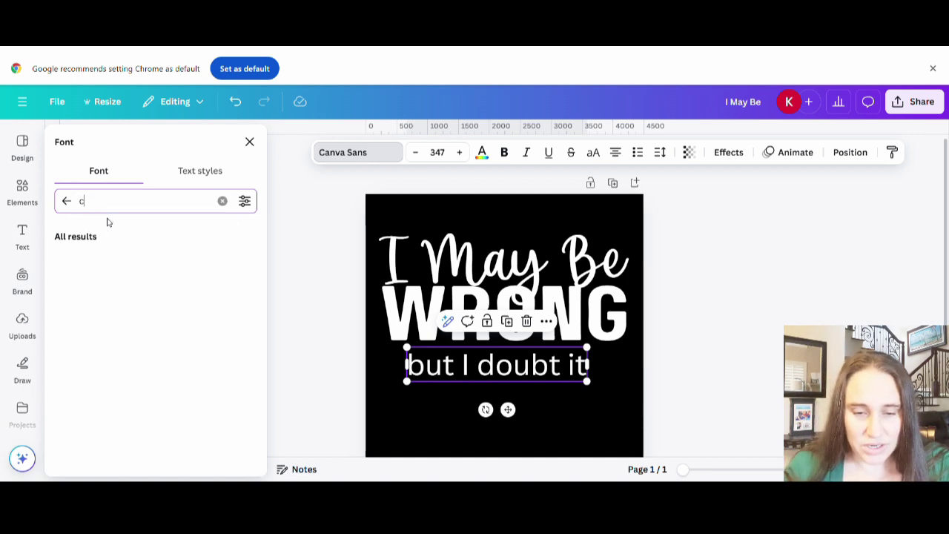
text(lar)
key(Return)
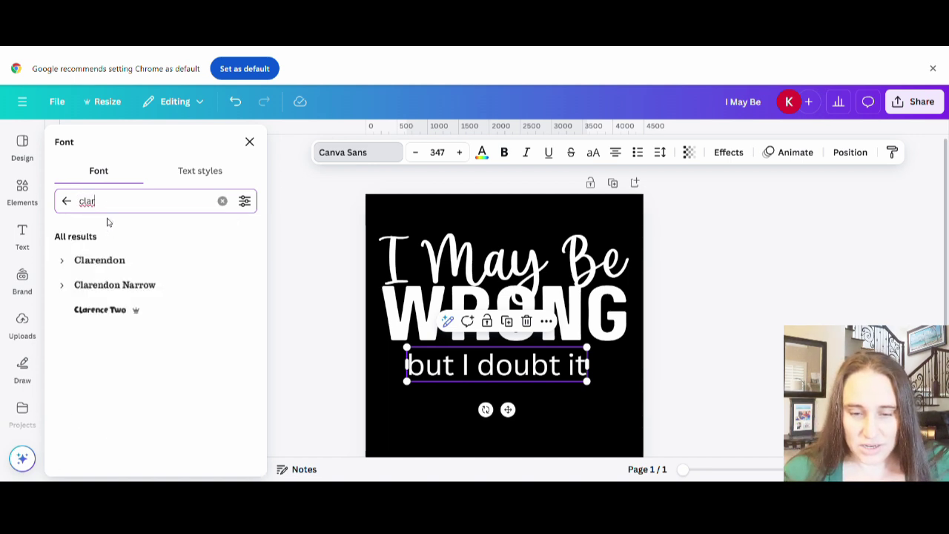
click(111, 292)
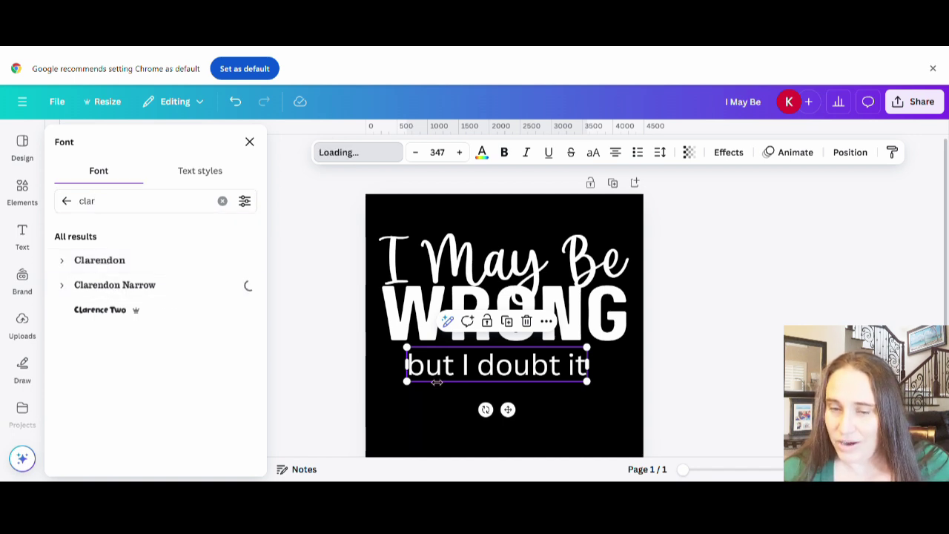
Step: Enlarge 'but I doubt it' to size 512 across the page and centre it horizontally
drag(591, 396, 613, 416)
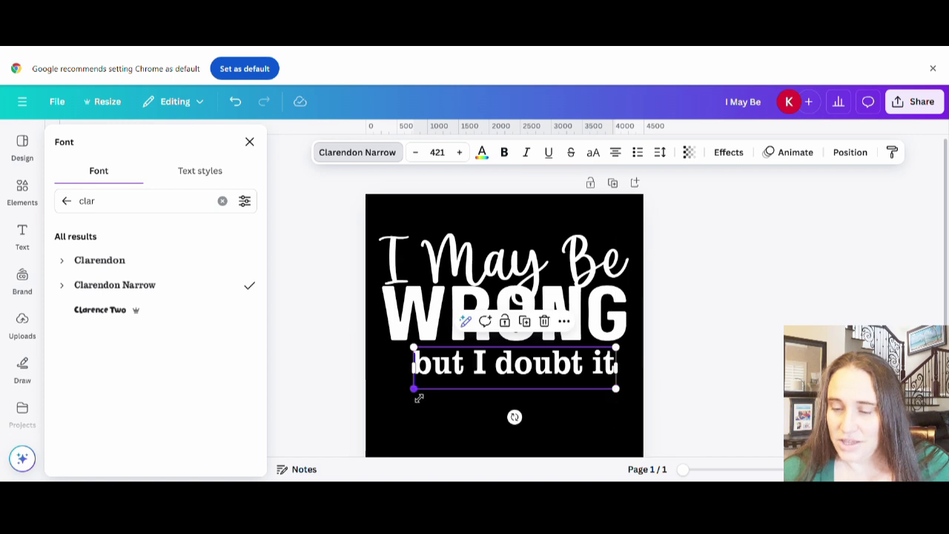
drag(414, 391, 380, 395)
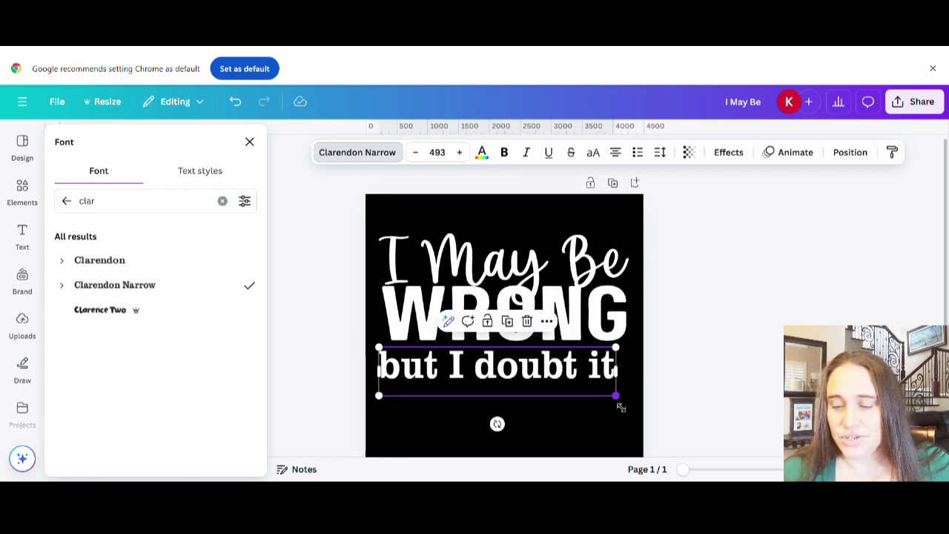
mouse_move(621, 407)
mouse_down()
mouse_move(629, 409)
mouse_move(625, 398)
mouse_up()
click(617, 420)
click(557, 384)
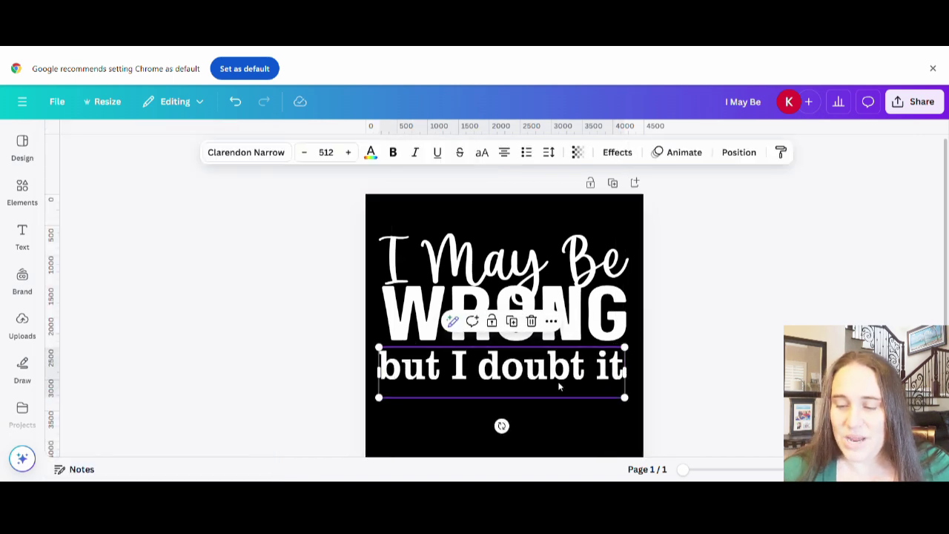
mouse_move(559, 386)
mouse_down()
mouse_move(573, 389)
mouse_move(574, 380)
mouse_up()
click(611, 428)
Step: Nudge the 'but I doubt it' line up so it sits snugly under WRONG
click(566, 386)
click(576, 417)
click(740, 270)
click(577, 371)
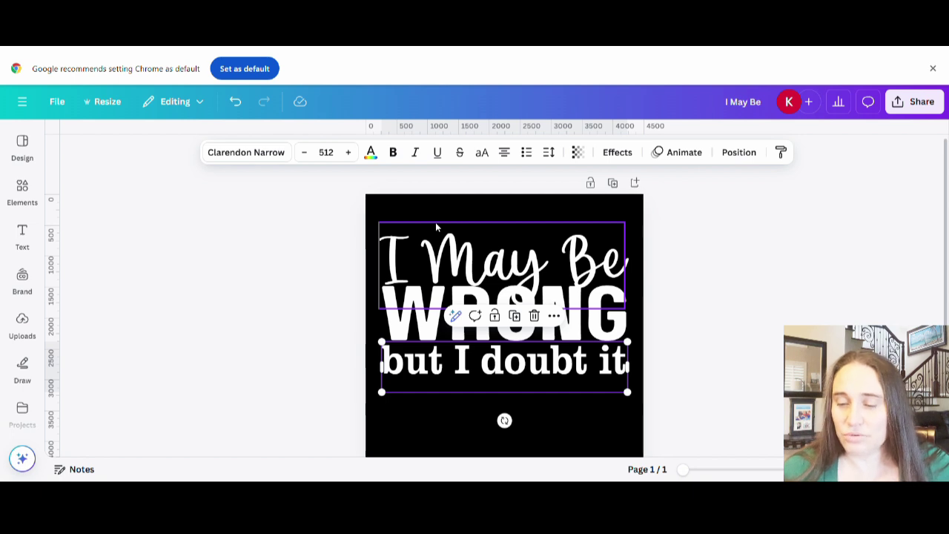
Step: Select the WRONG and 'I May Be' lines, then zoom in to inspect where they overlap
click(516, 207)
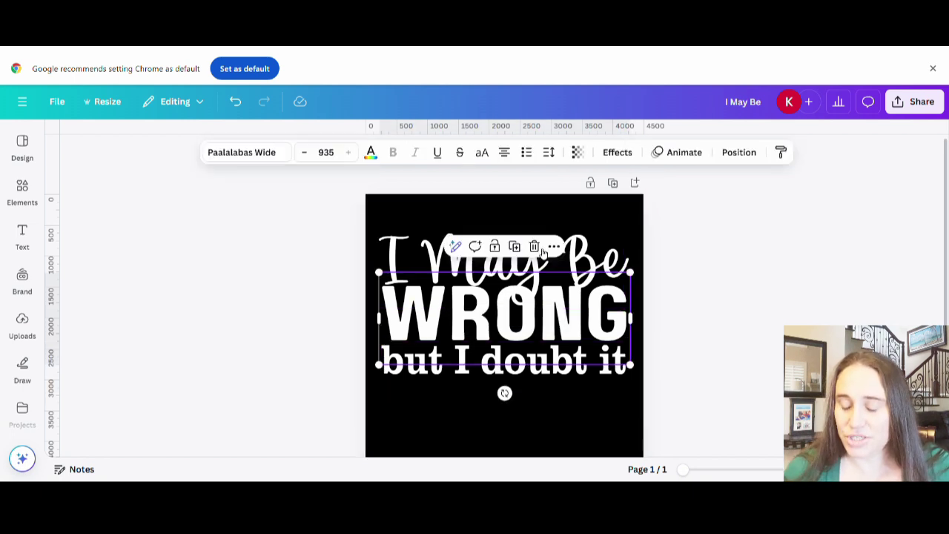
click(587, 233)
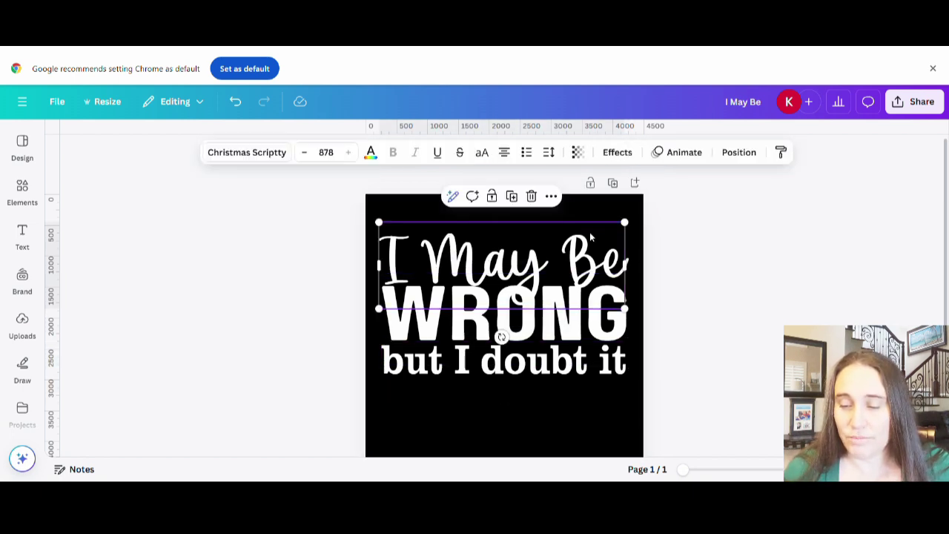
click(591, 237)
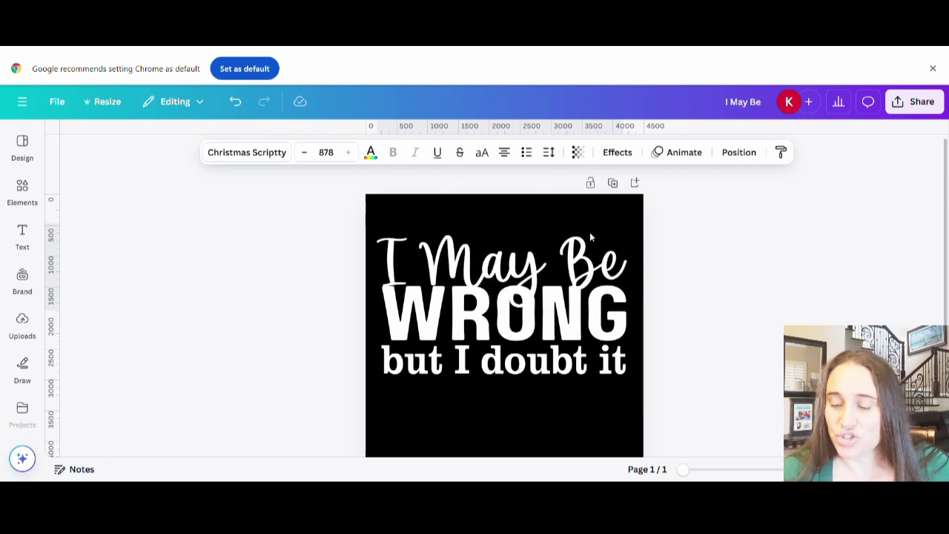
click(591, 236)
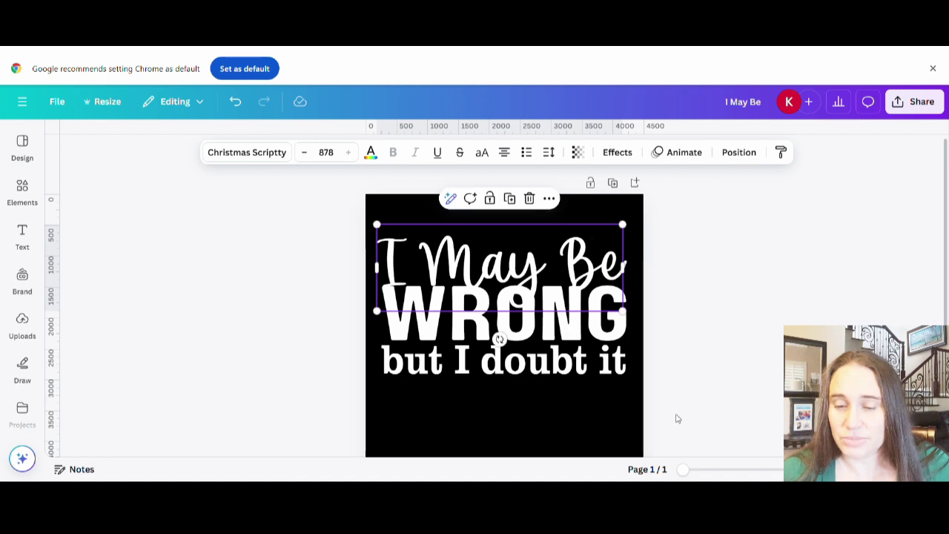
drag(691, 470, 710, 470)
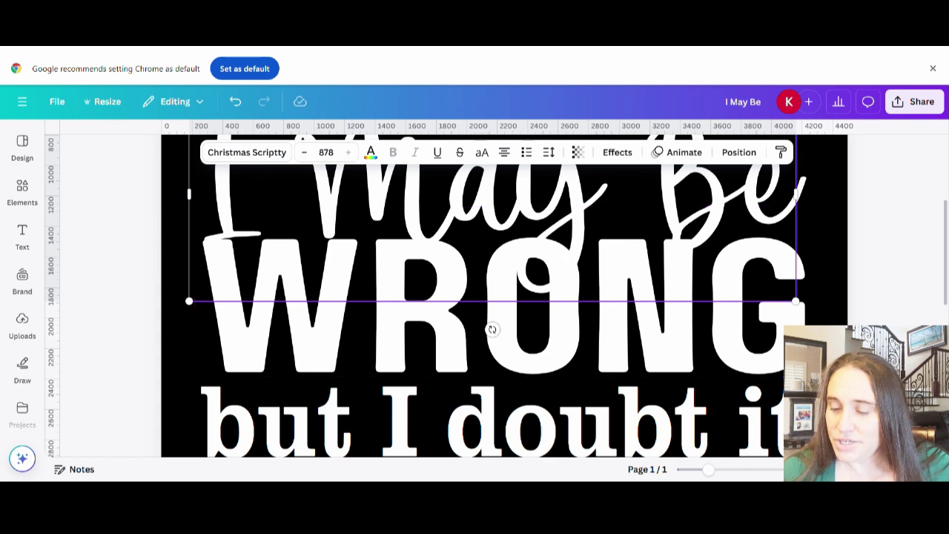
Step: Zoom back out, try coral red on WRONG, then settle on custom soft pink #E57878
drag(701, 471, 689, 471)
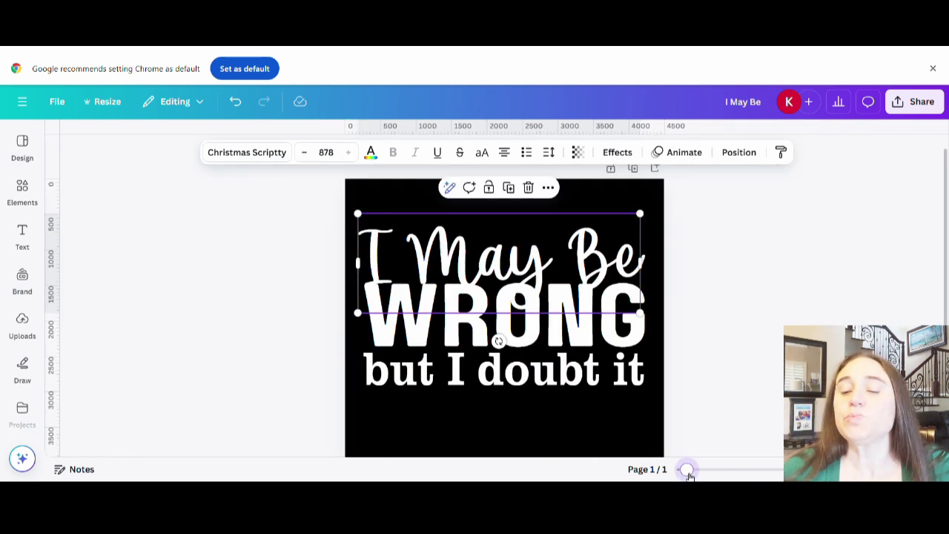
click(758, 341)
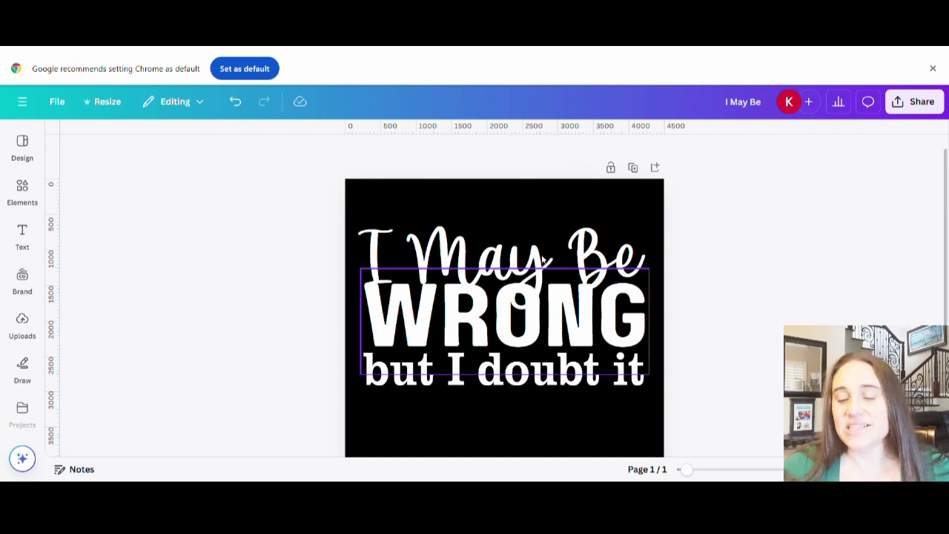
click(576, 312)
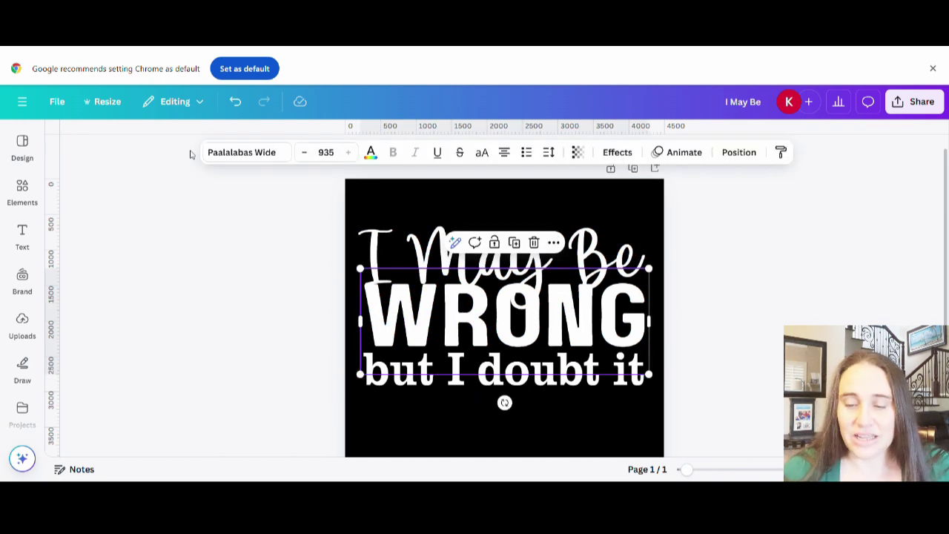
click(371, 153)
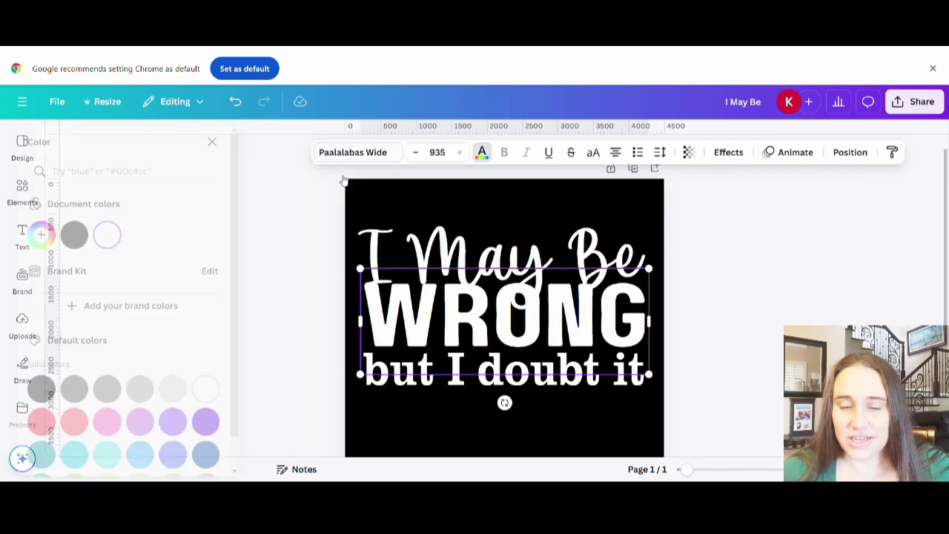
click(101, 421)
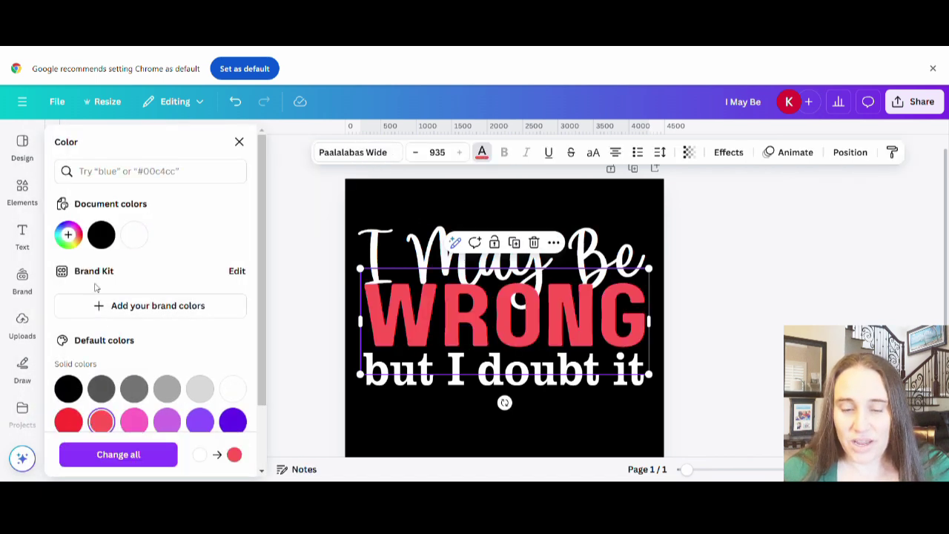
click(73, 236)
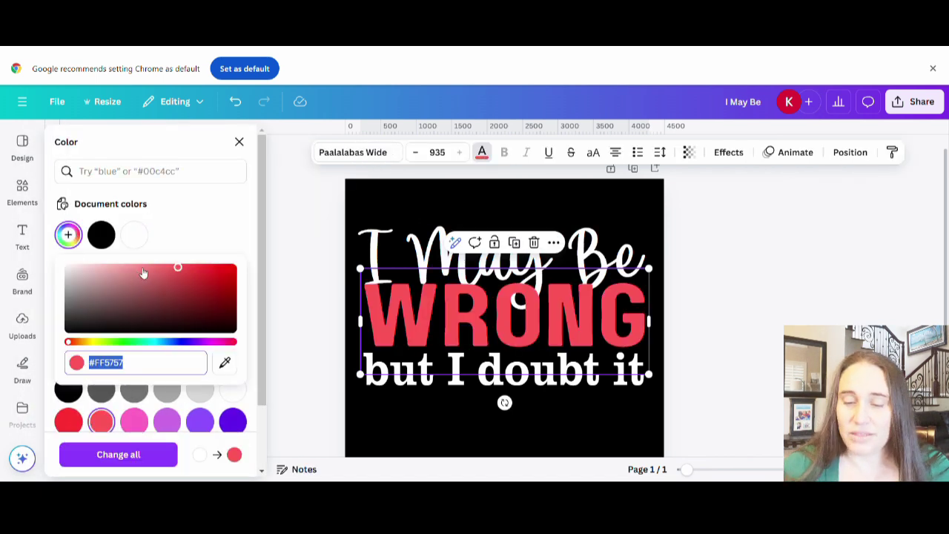
click(140, 269)
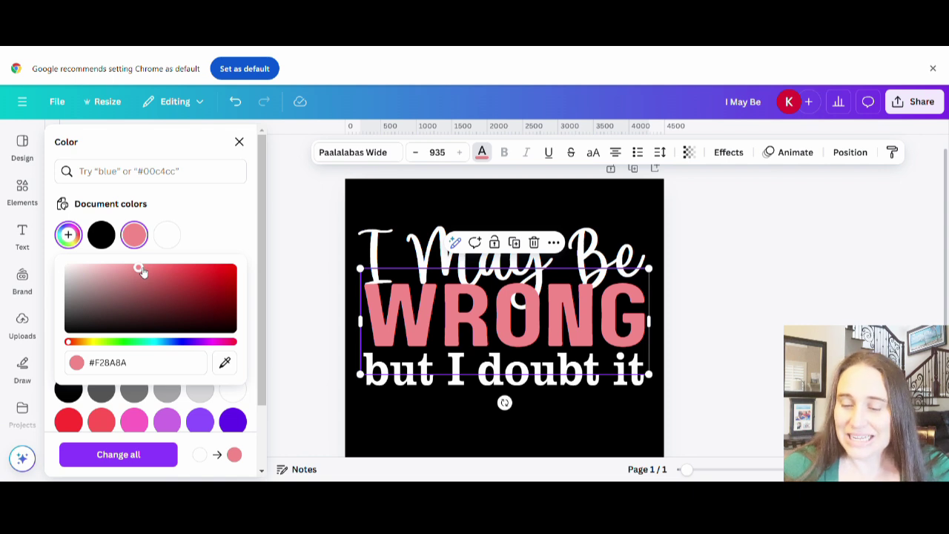
click(146, 272)
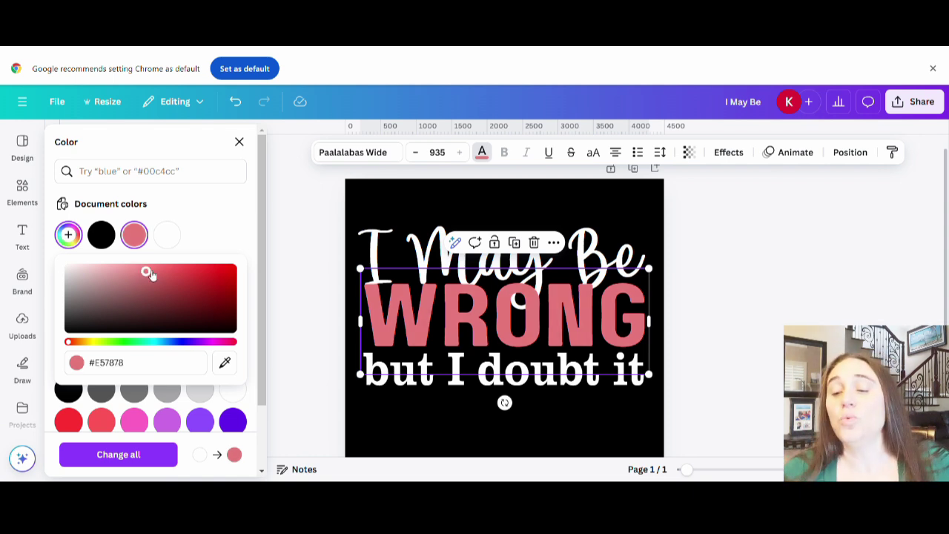
click(666, 273)
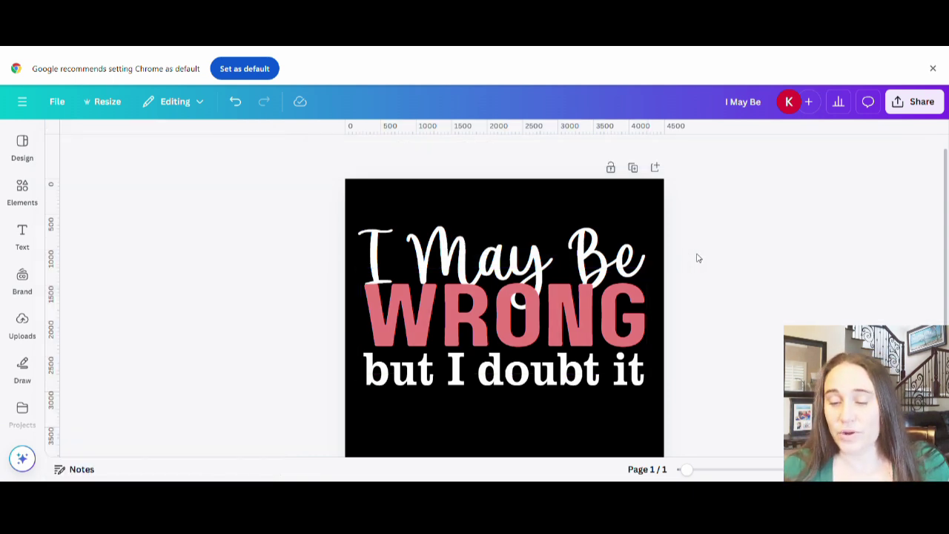
click(644, 327)
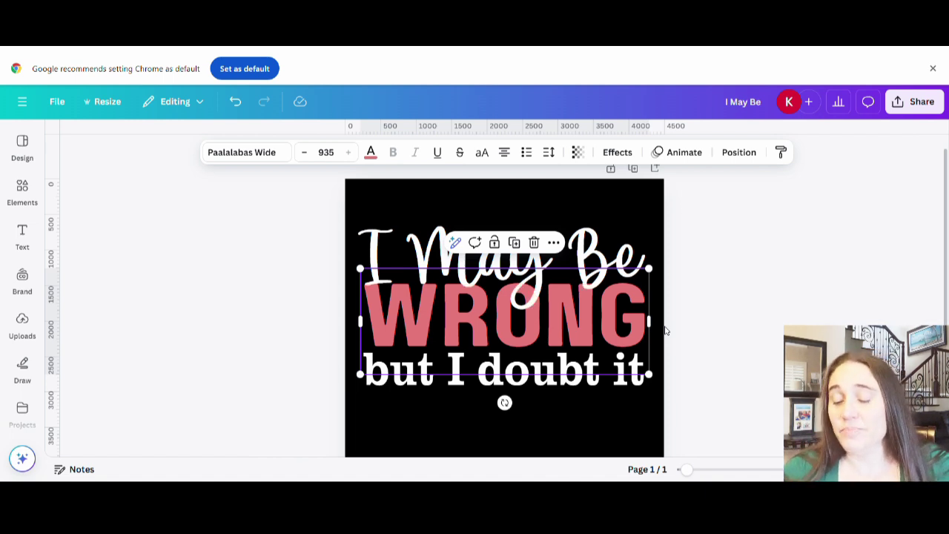
click(785, 262)
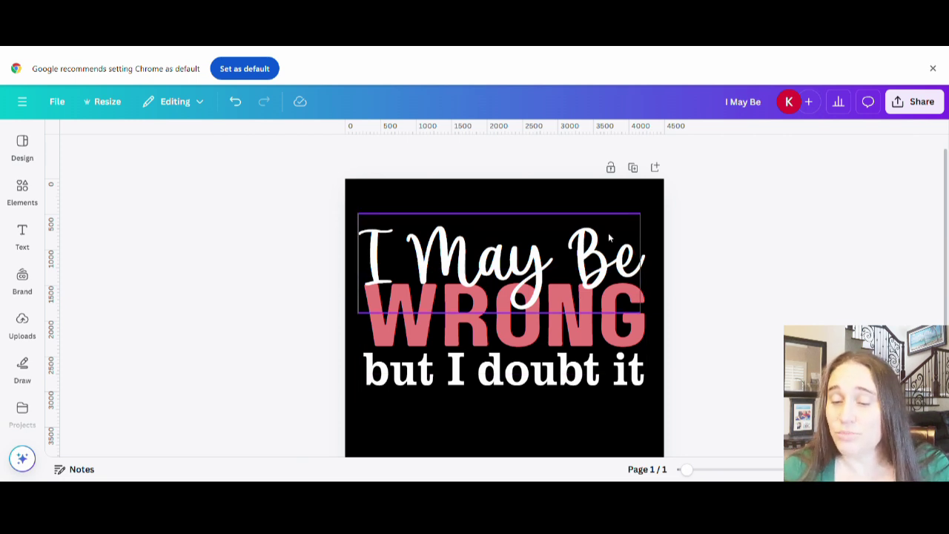
click(623, 310)
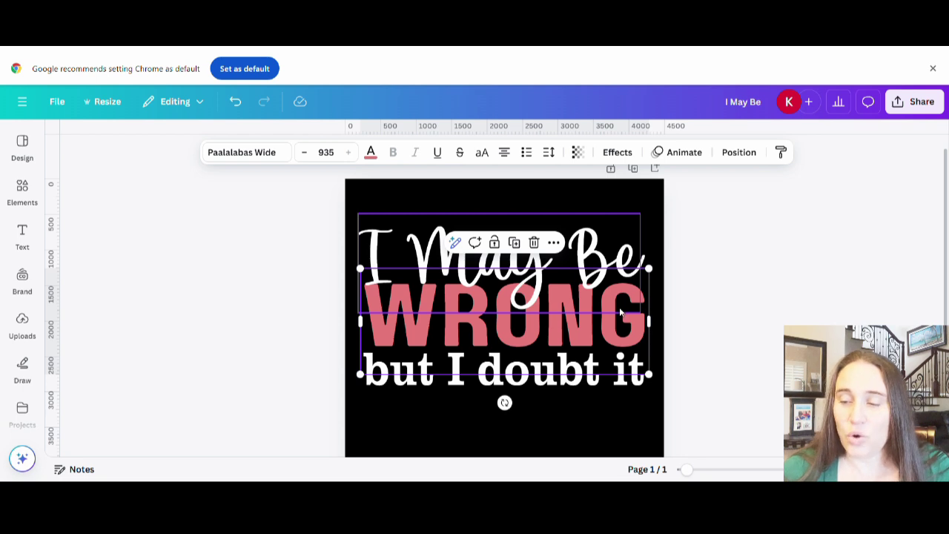
click(749, 156)
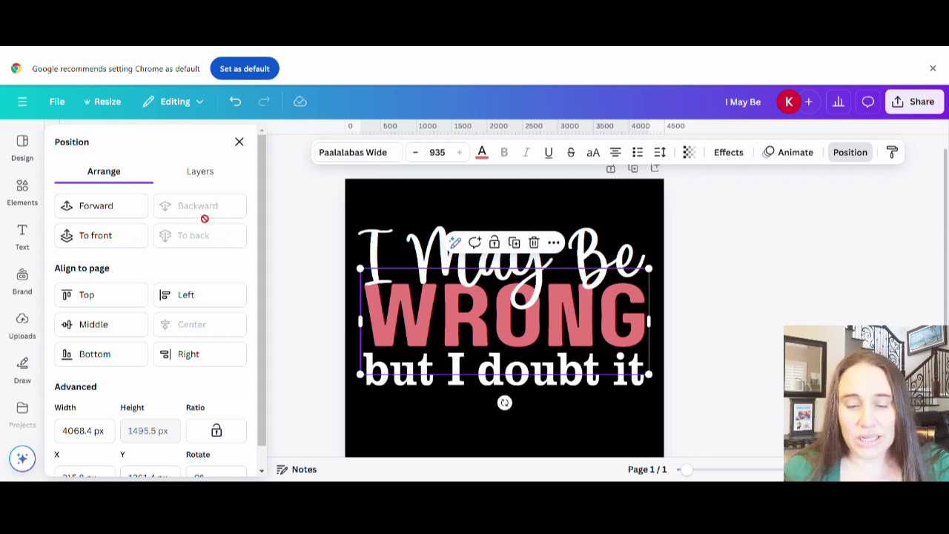
scroll(156, 316, down, 1)
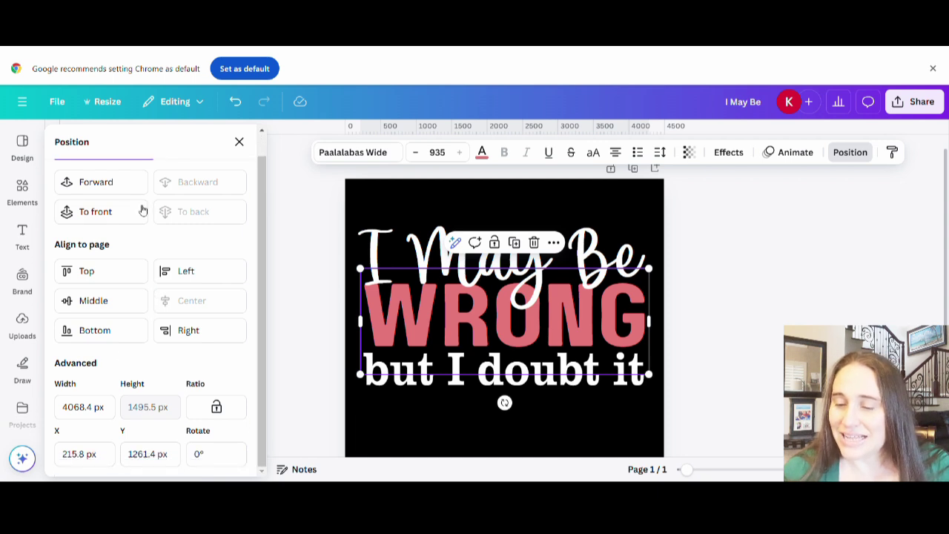
click(564, 347)
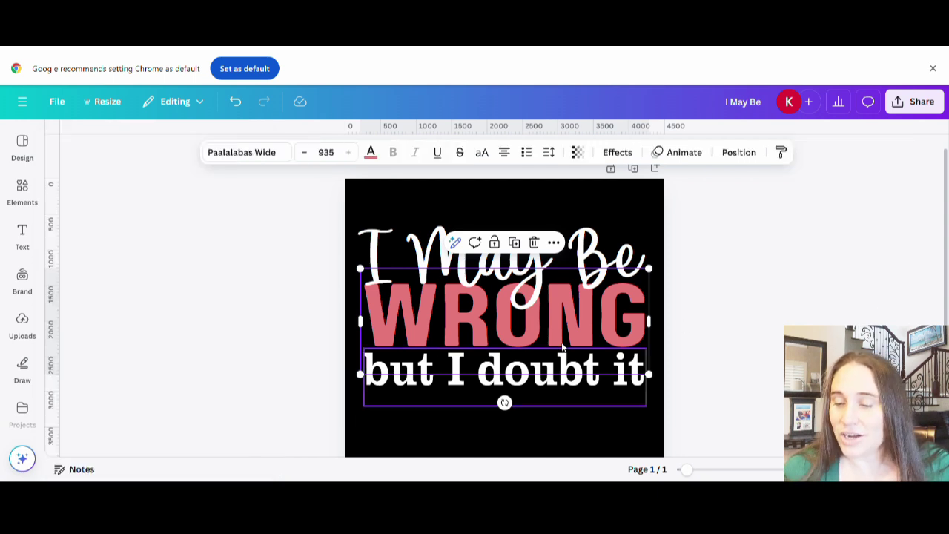
right_click(634, 332)
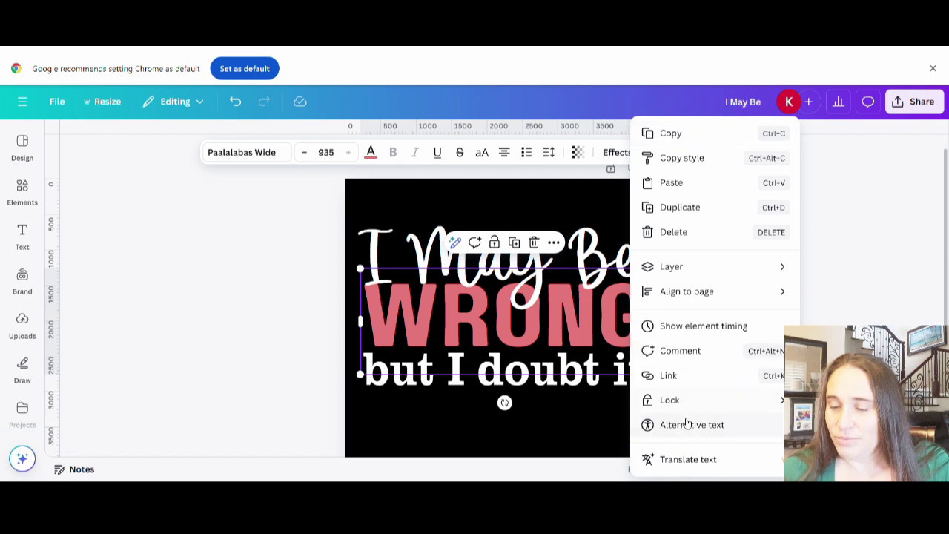
mouse_move(665, 289)
mouse_move(663, 266)
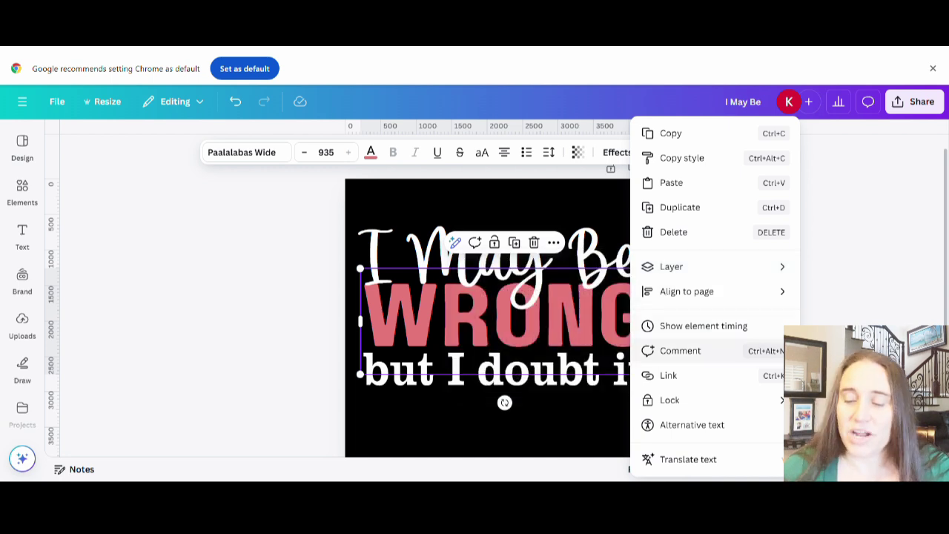
key(Escape)
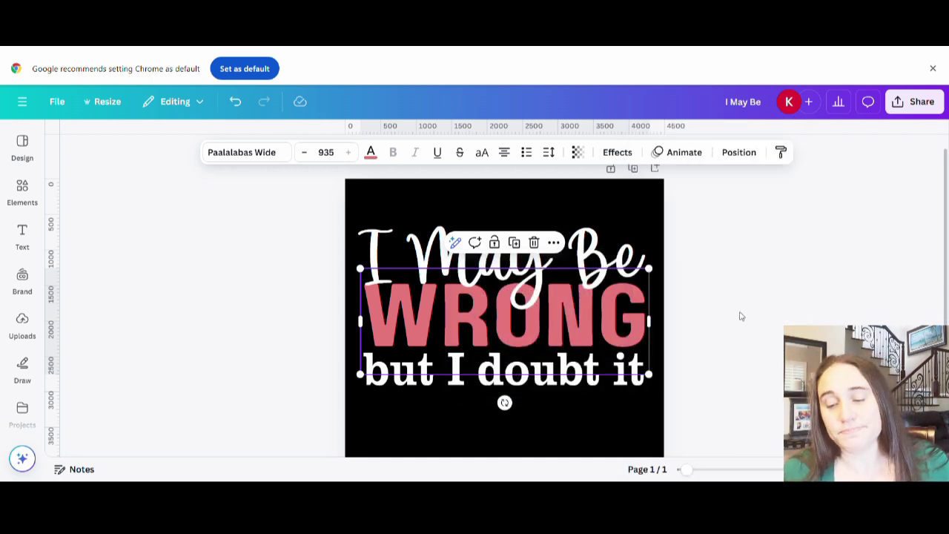
Step: Deselect the slogan group and select only the script 'I May Be' text
click(740, 317)
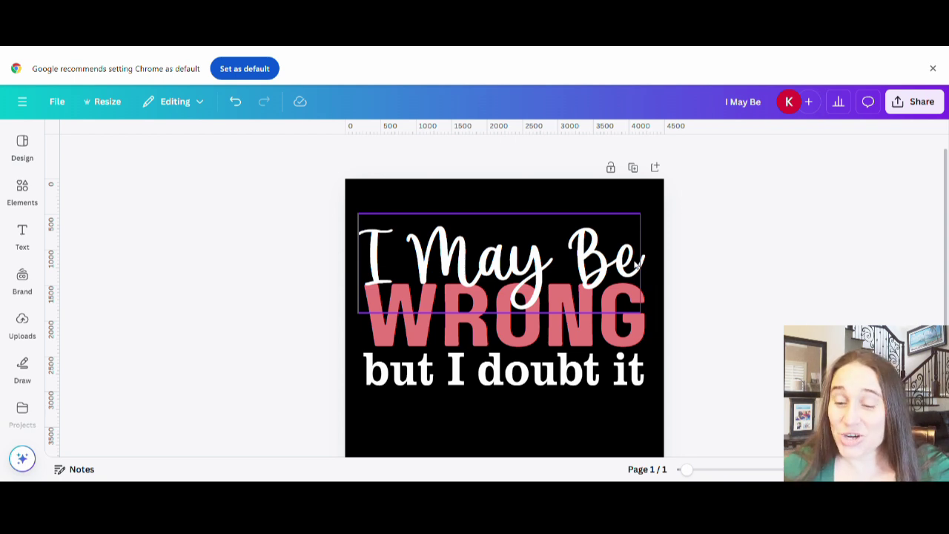
click(535, 251)
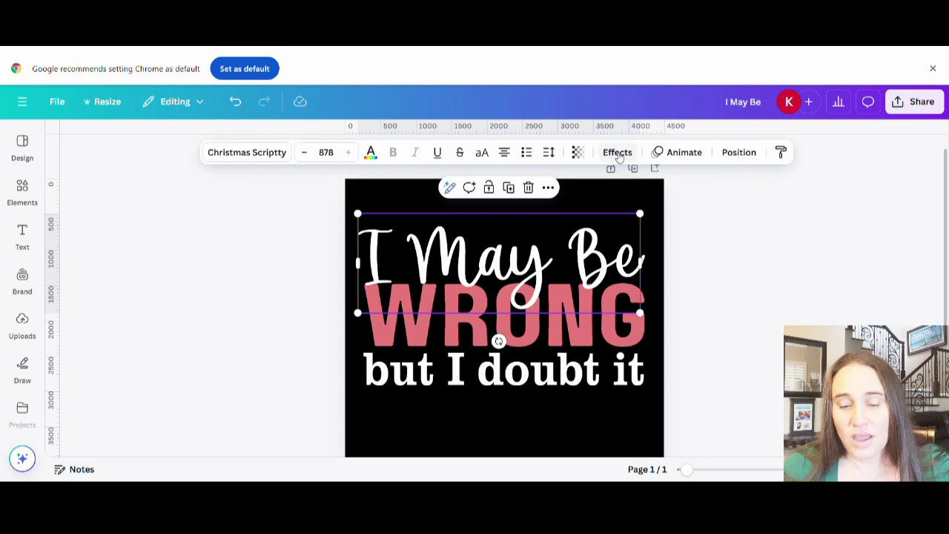
Step: Apply a black Outline effect at thickness 50 to the 'I May Be' script
click(618, 154)
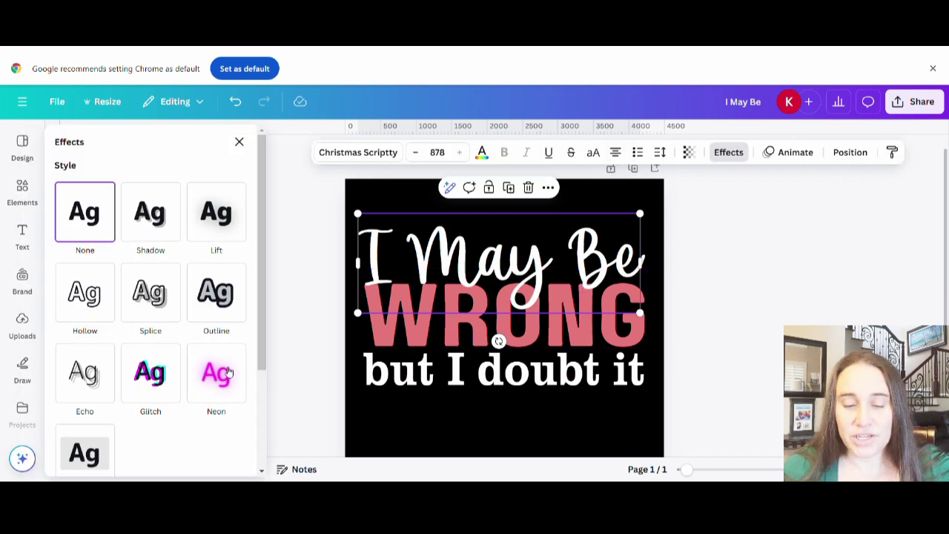
click(224, 294)
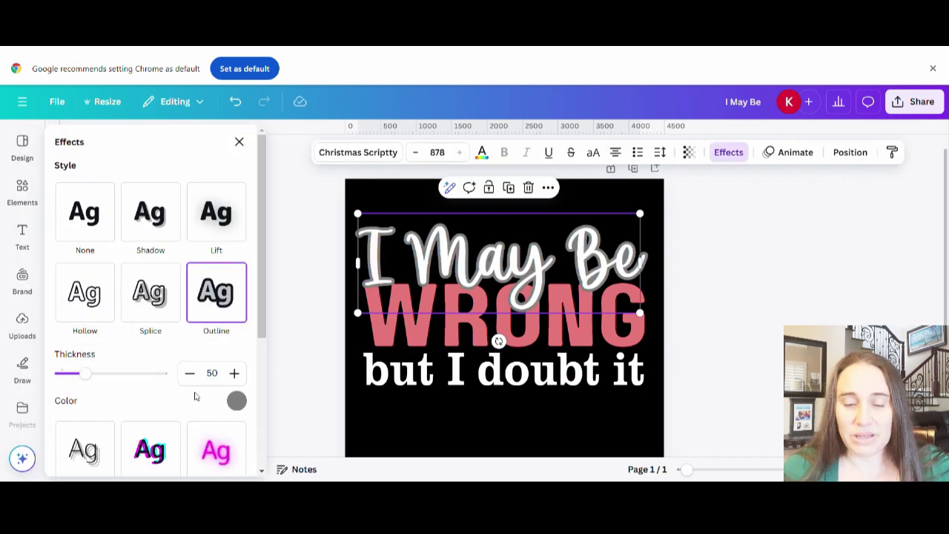
click(237, 401)
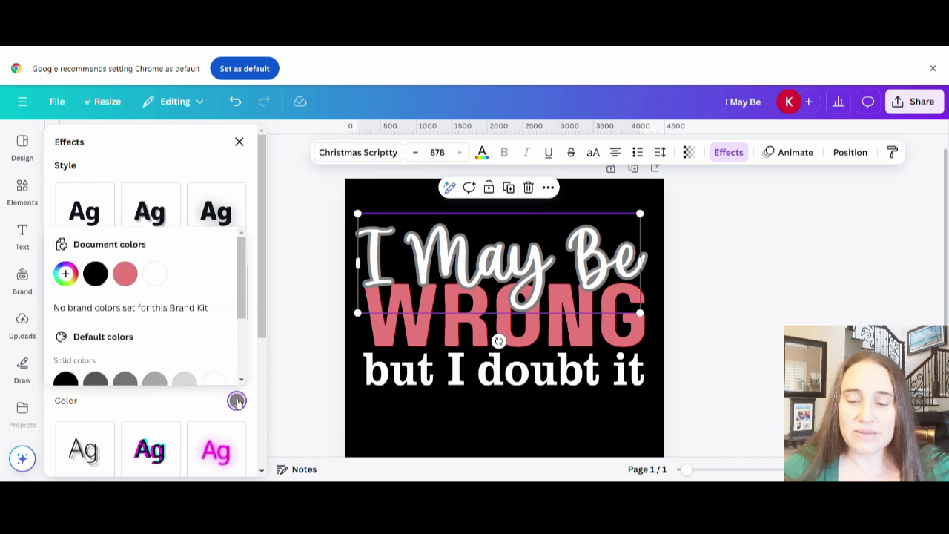
click(92, 275)
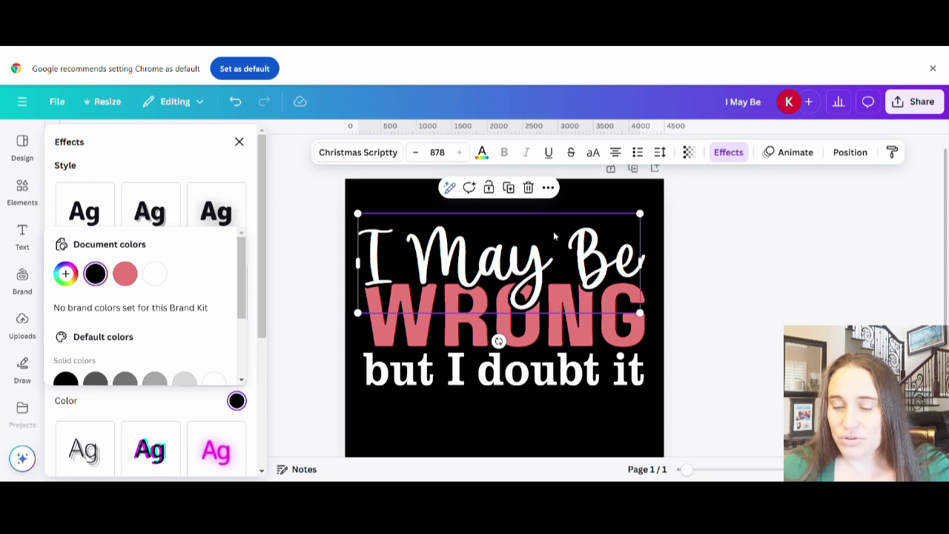
click(535, 423)
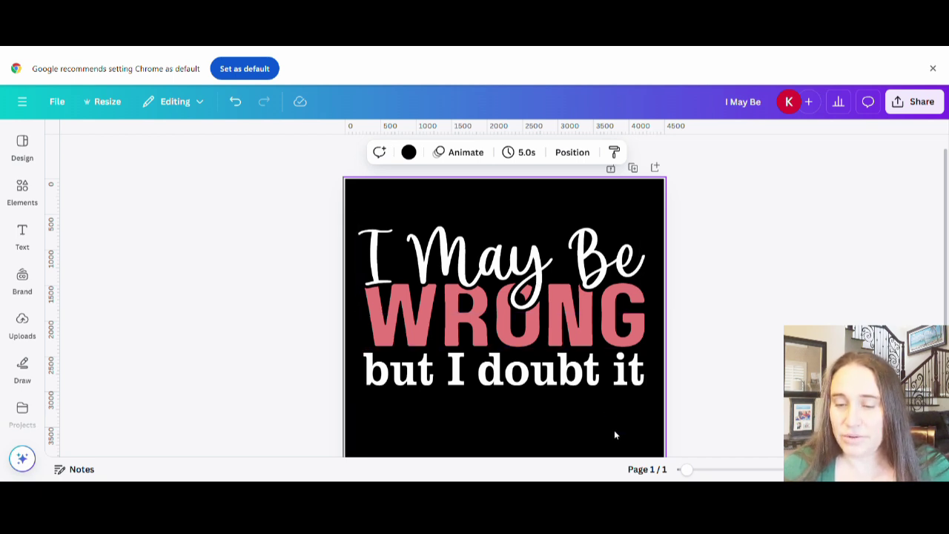
Step: Preview a purple page background, then revert it to black
scroll(640, 389, down, 2)
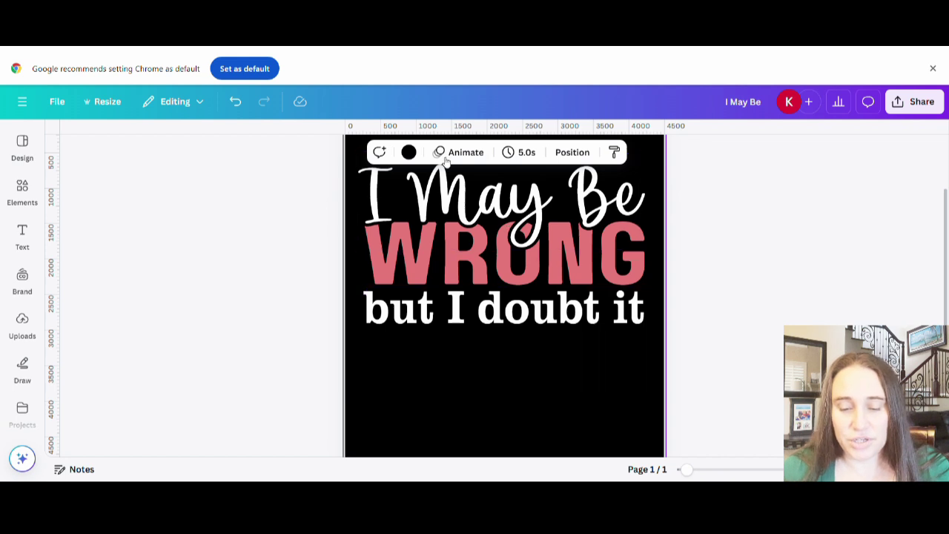
click(409, 153)
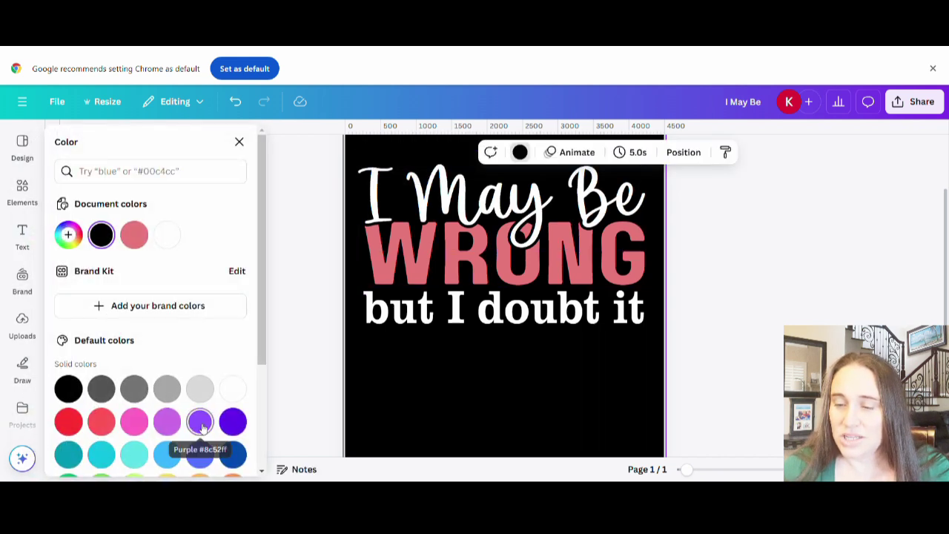
click(201, 422)
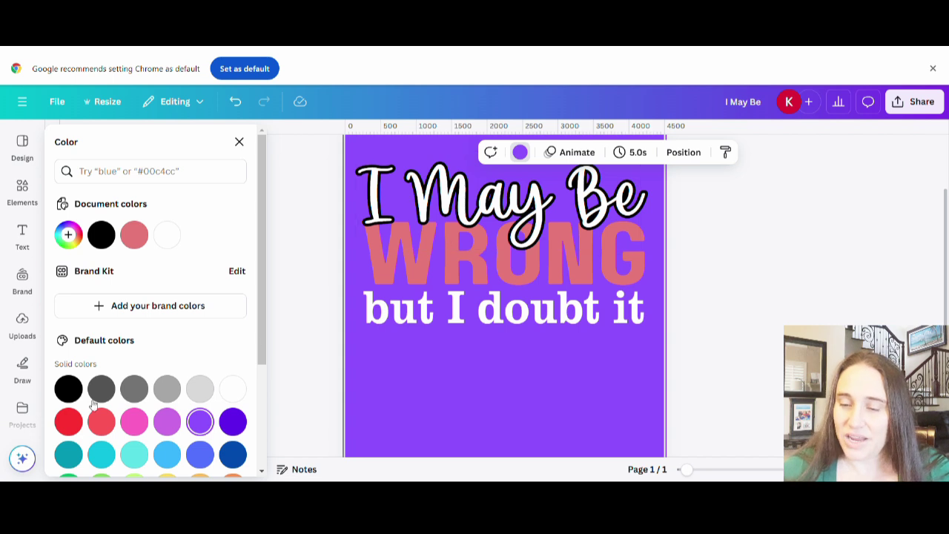
click(68, 389)
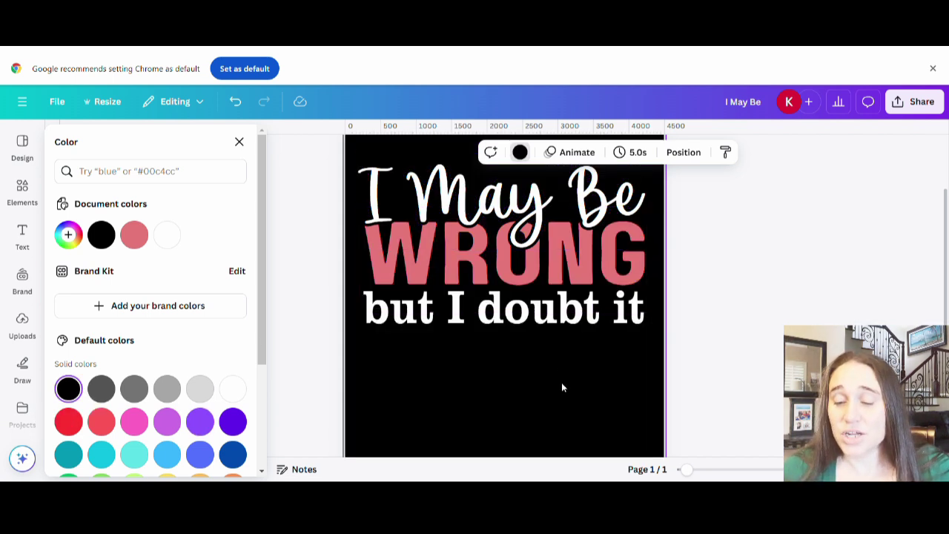
scroll(571, 385, up, 2)
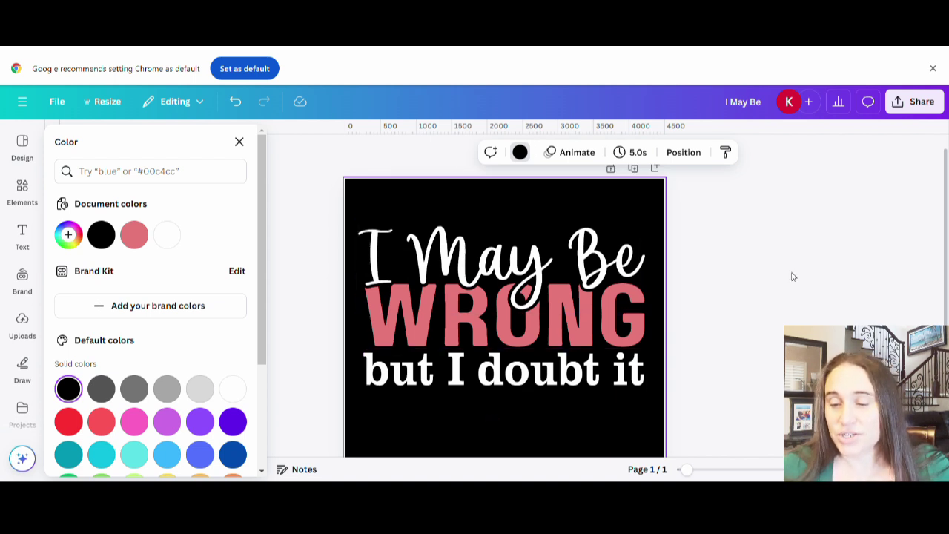
Step: Add a second blank page below the black slogan page
scroll(714, 348, down, 2)
scroll(689, 376, up, 2)
scroll(533, 390, down, 4)
scroll(599, 364, up, 4)
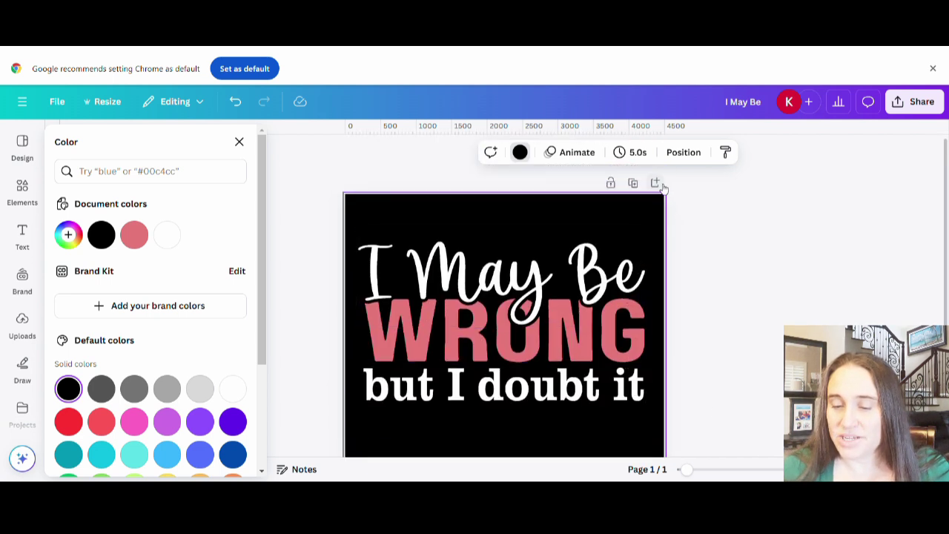
click(654, 183)
Step: Set Page 2's background colour to dark grey
scroll(528, 333, up, 3)
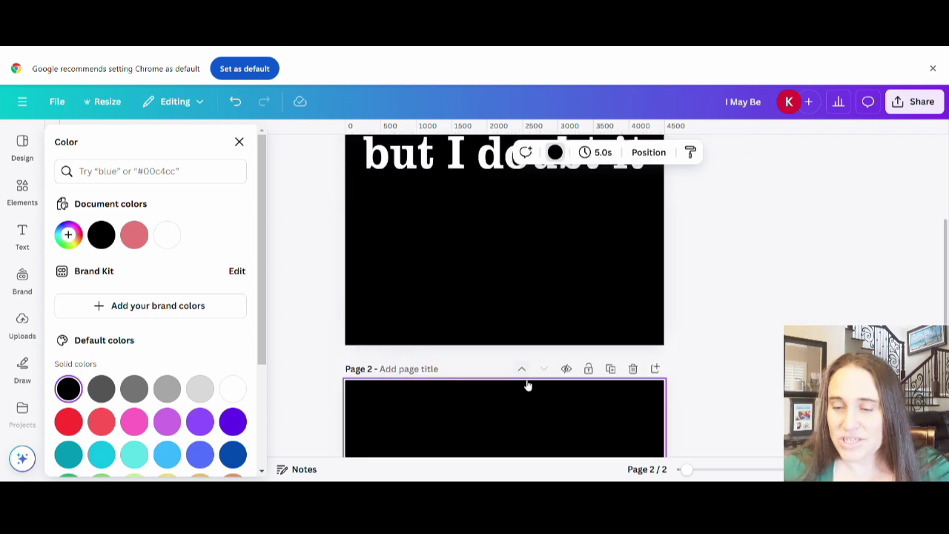
scroll(515, 326, down, 2)
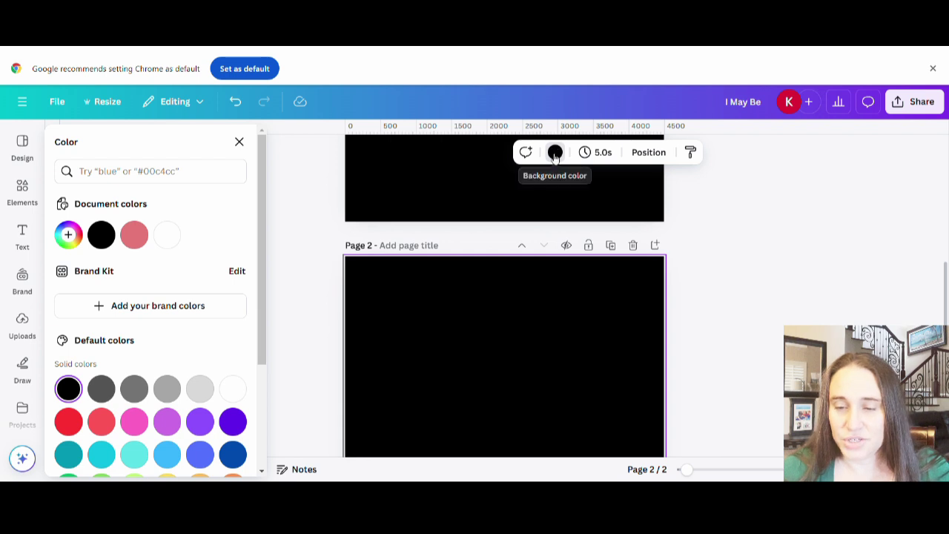
click(554, 152)
click(446, 153)
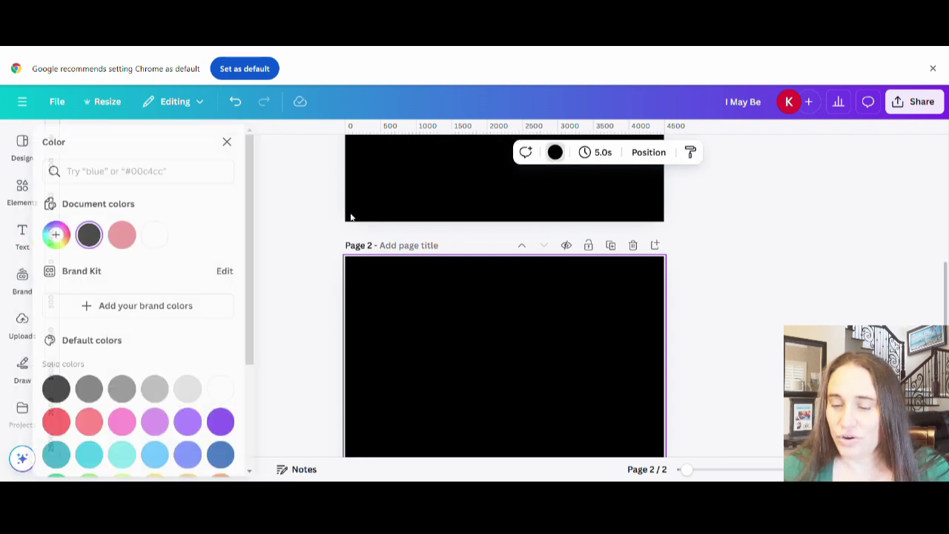
click(101, 387)
scroll(710, 344, up, 5)
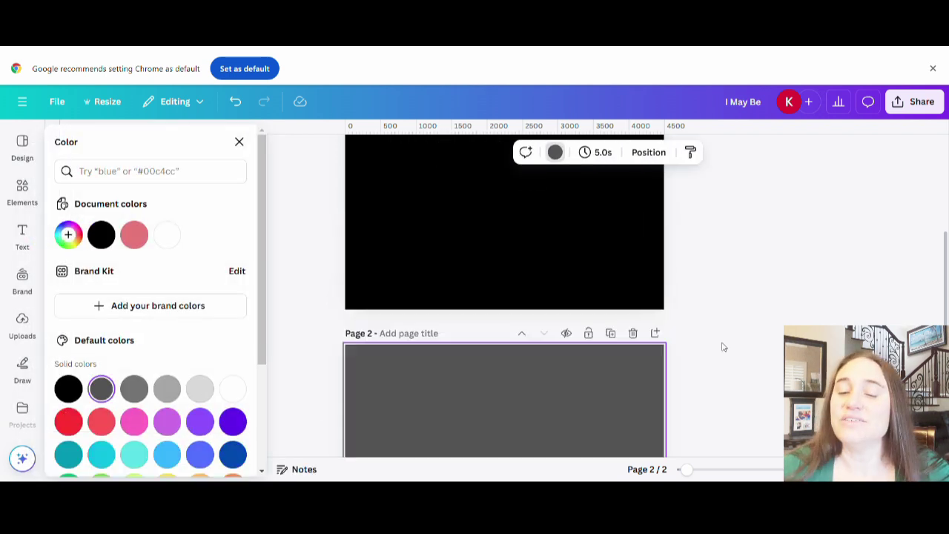
scroll(670, 332, up, 3)
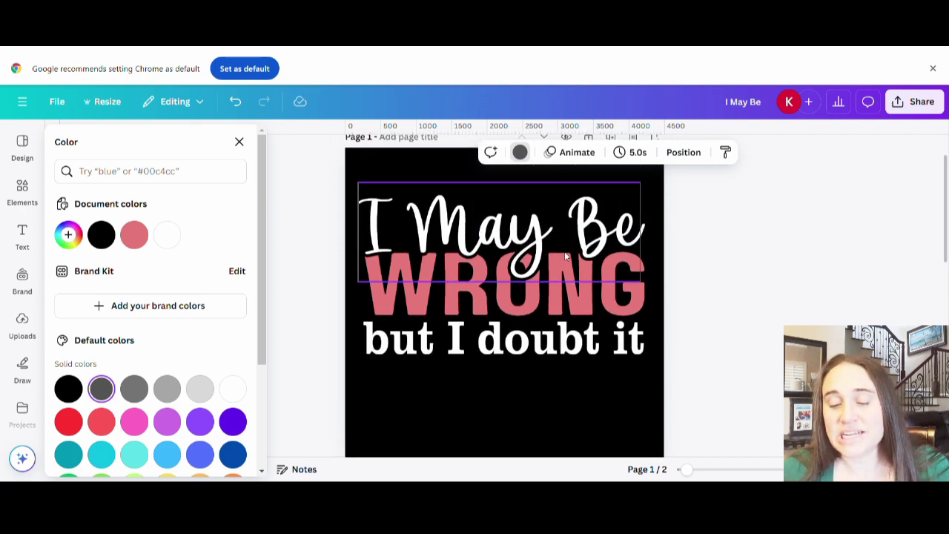
scroll(440, 414, down, 3)
scroll(440, 414, down, 2)
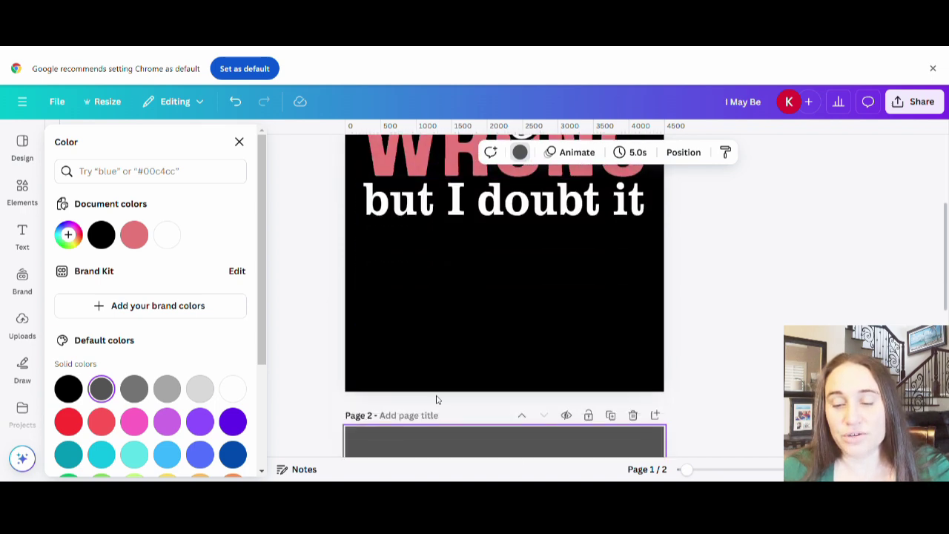
Step: Title Page 1 'I may be wrong blk'
scroll(415, 312, up, 5)
click(427, 188)
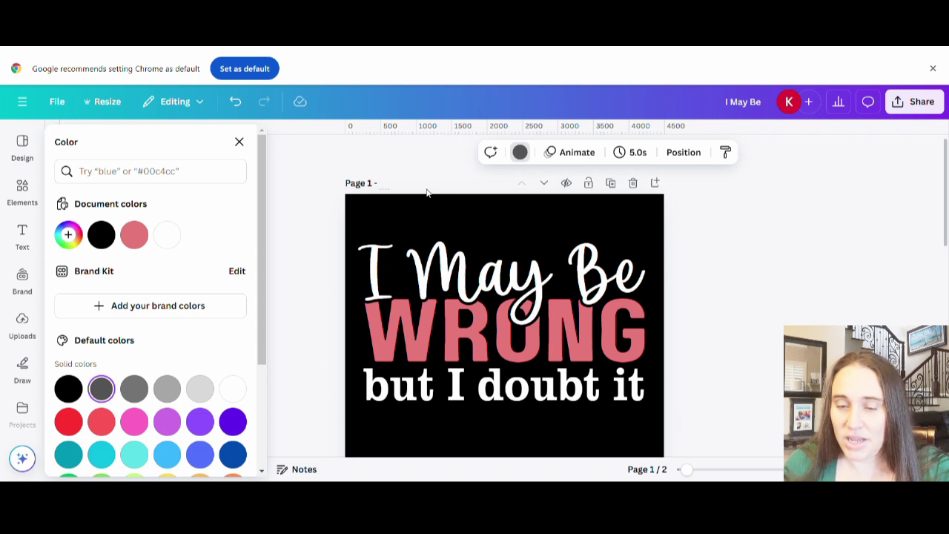
text(I may be)
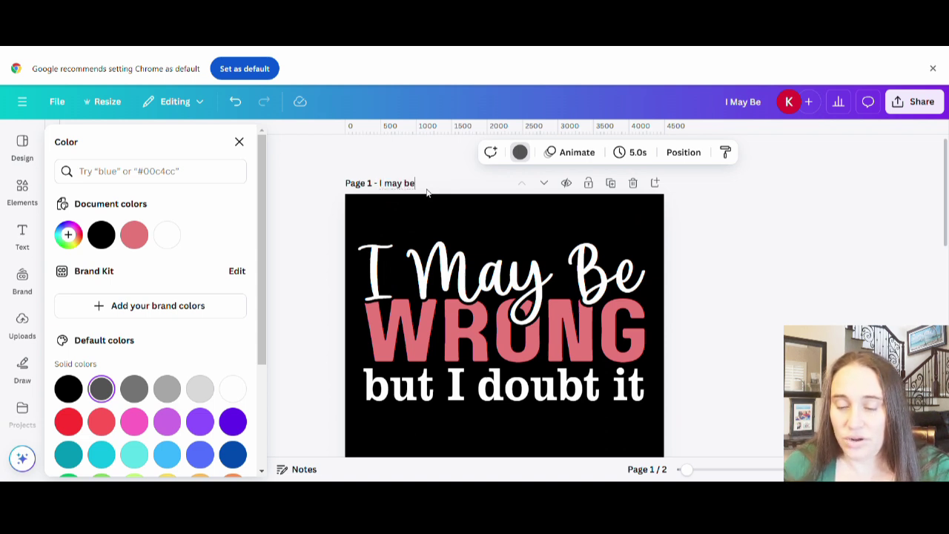
text( wrong blk)
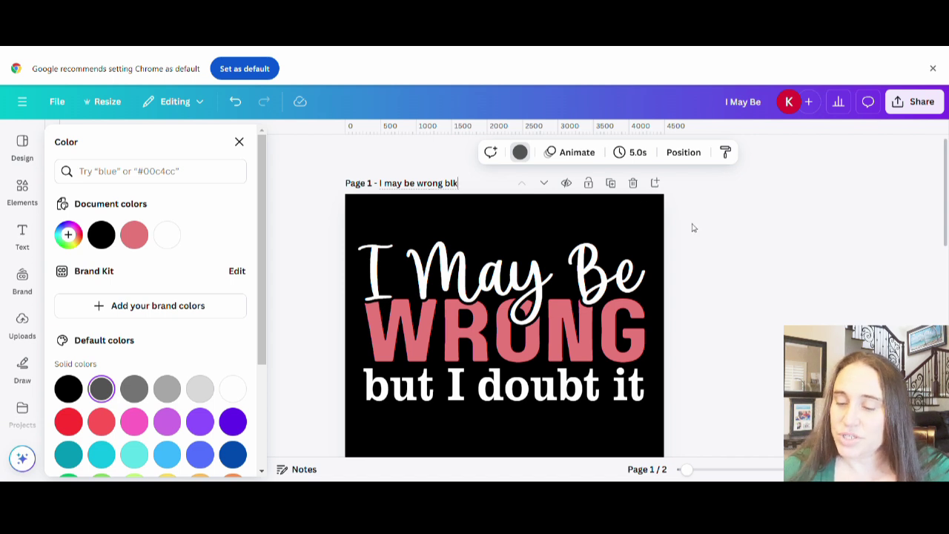
click(746, 256)
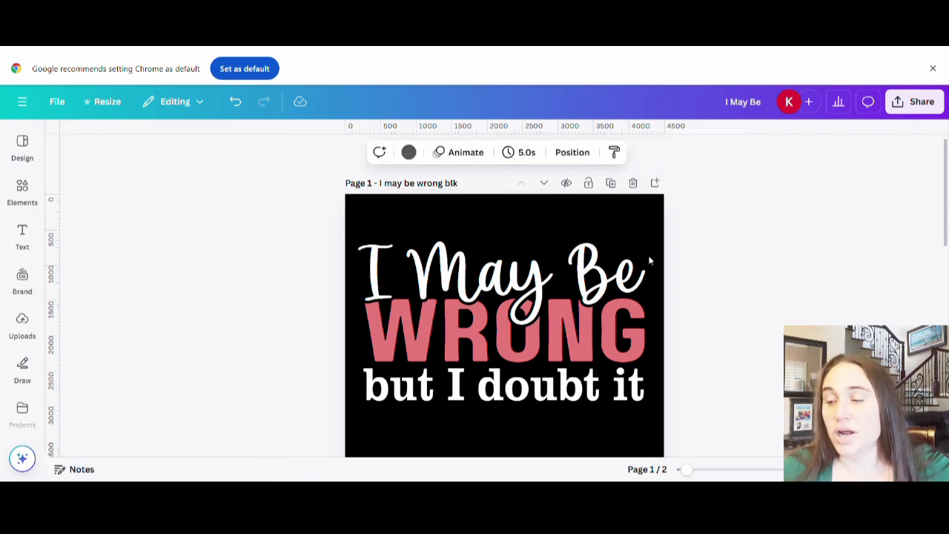
Step: Download Page 1 alone as a PNG, leaving Page 2 unchecked
click(912, 107)
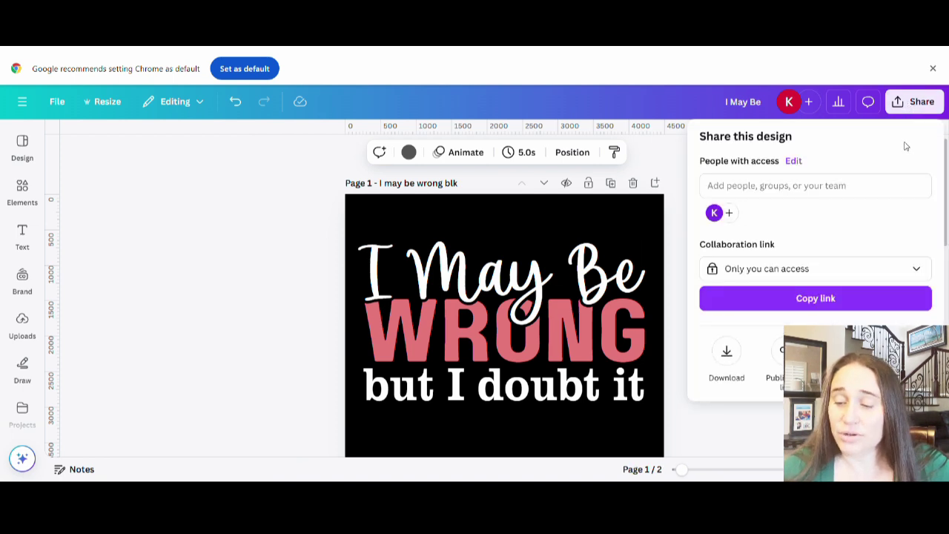
click(730, 364)
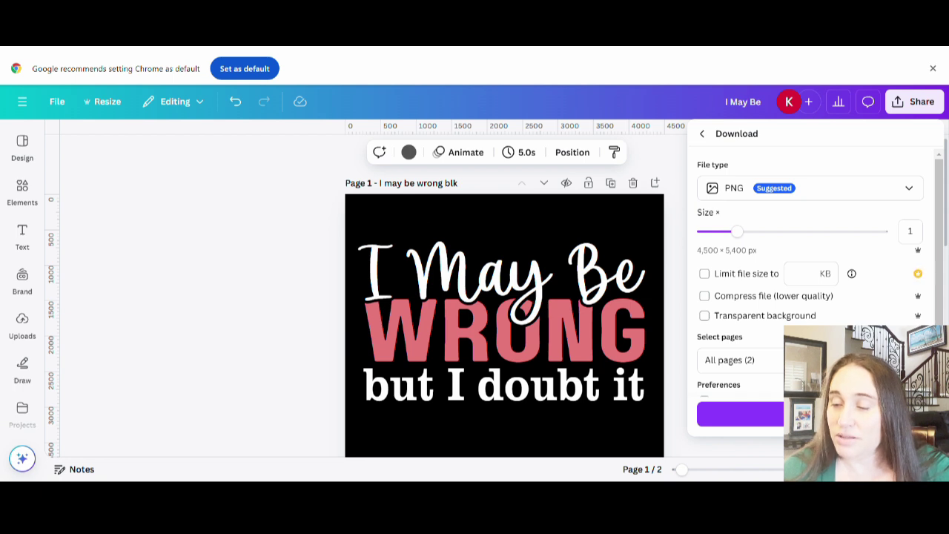
click(735, 360)
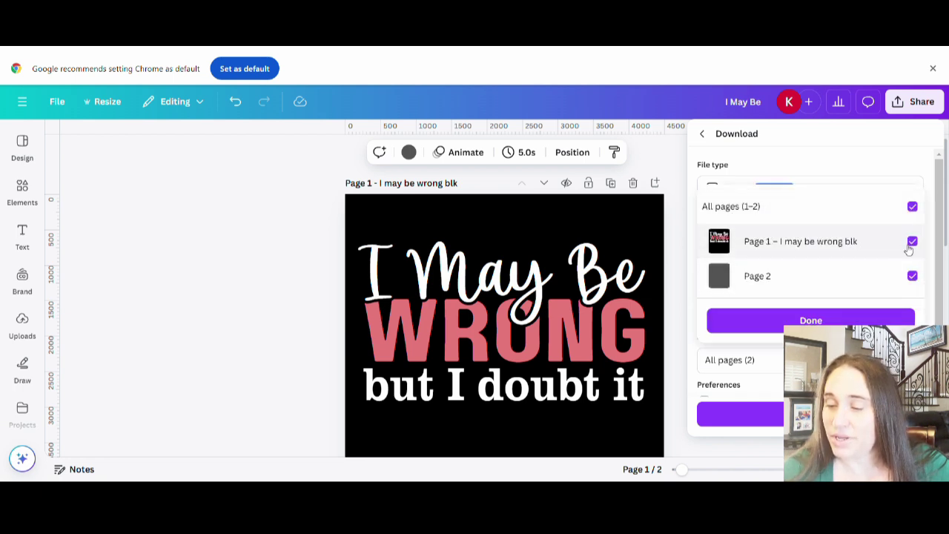
click(914, 277)
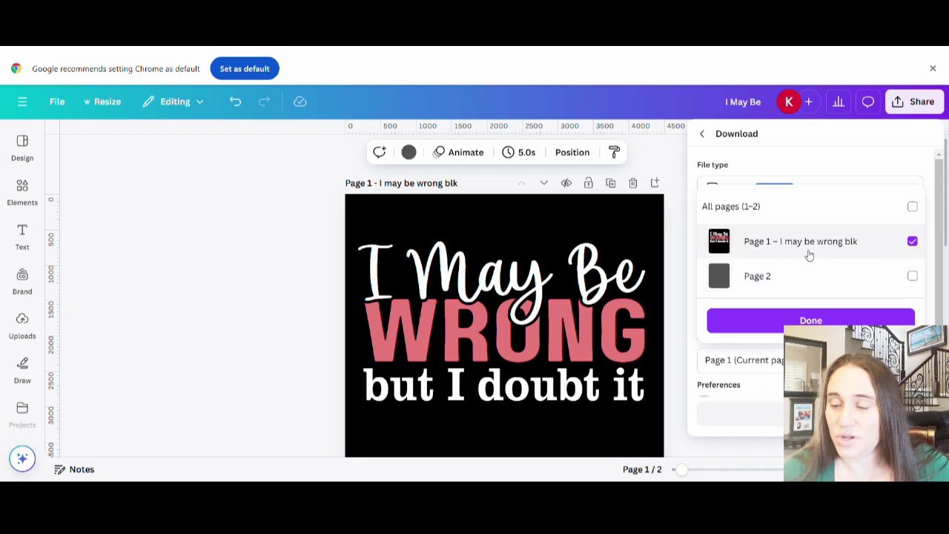
click(863, 314)
click(816, 413)
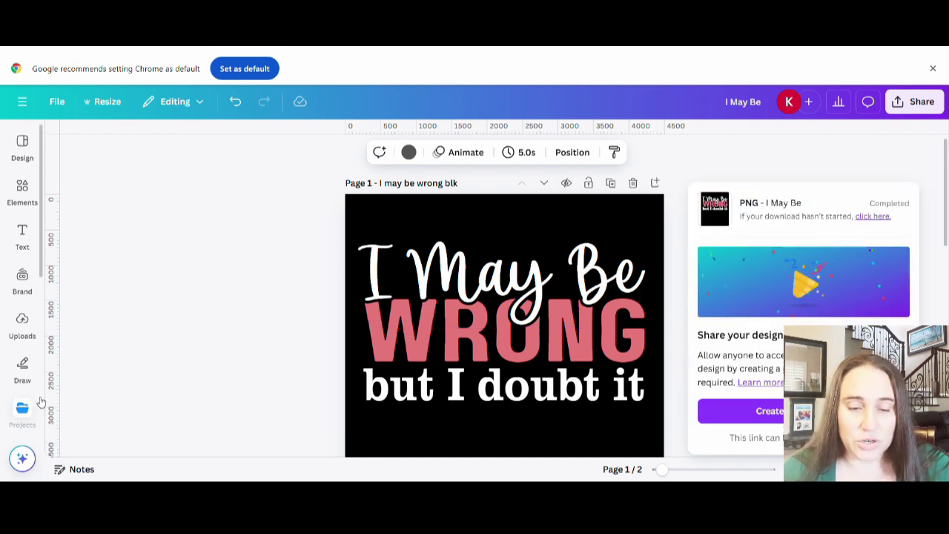
Step: Add the downloaded slogan PNG from Uploads onto dark grey Page 2 and select it
click(22, 326)
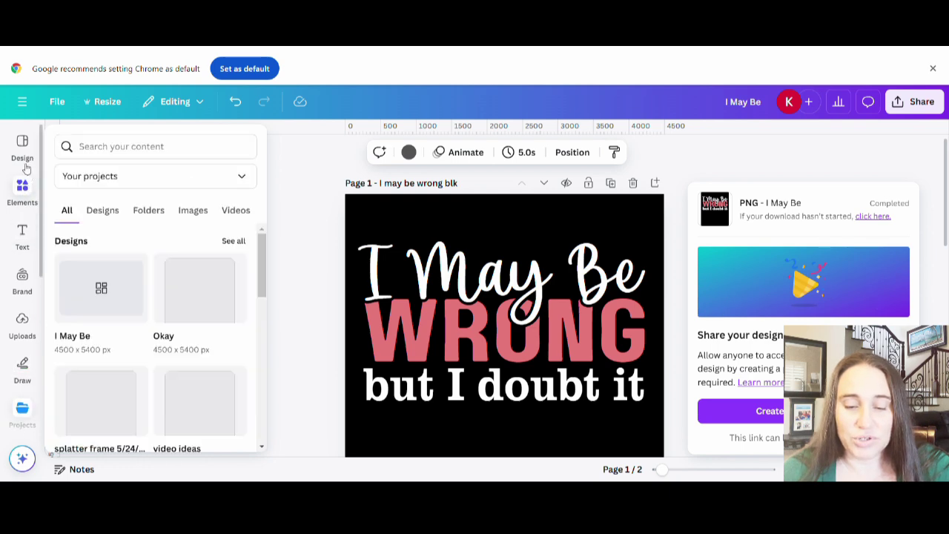
click(21, 325)
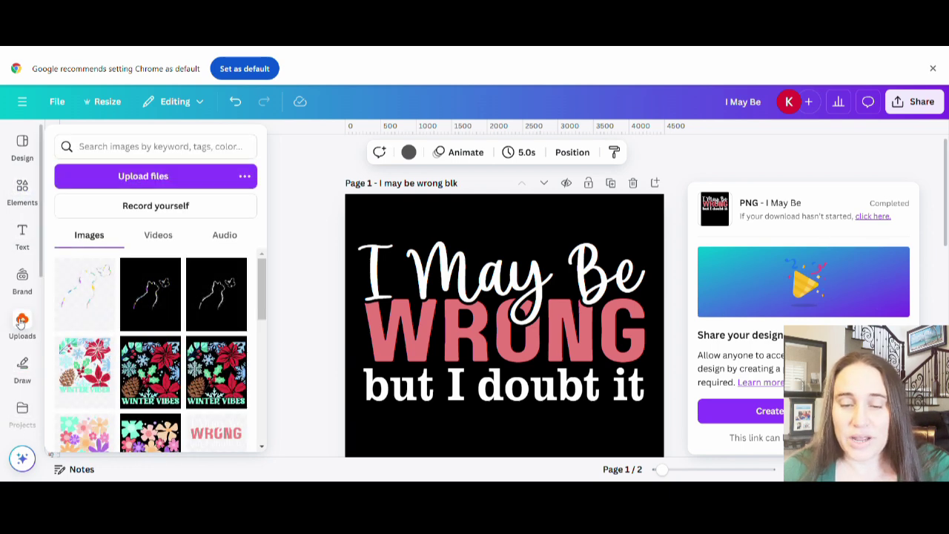
click(95, 215)
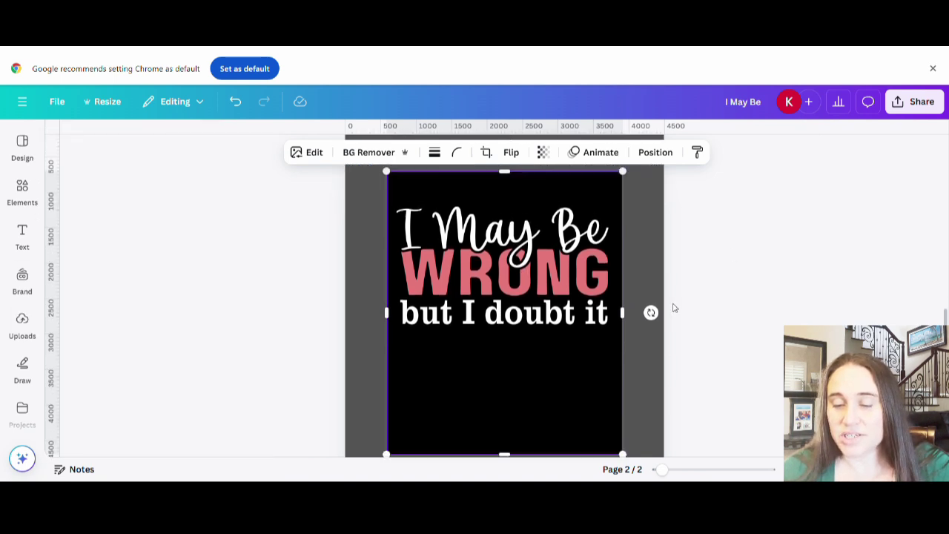
click(644, 271)
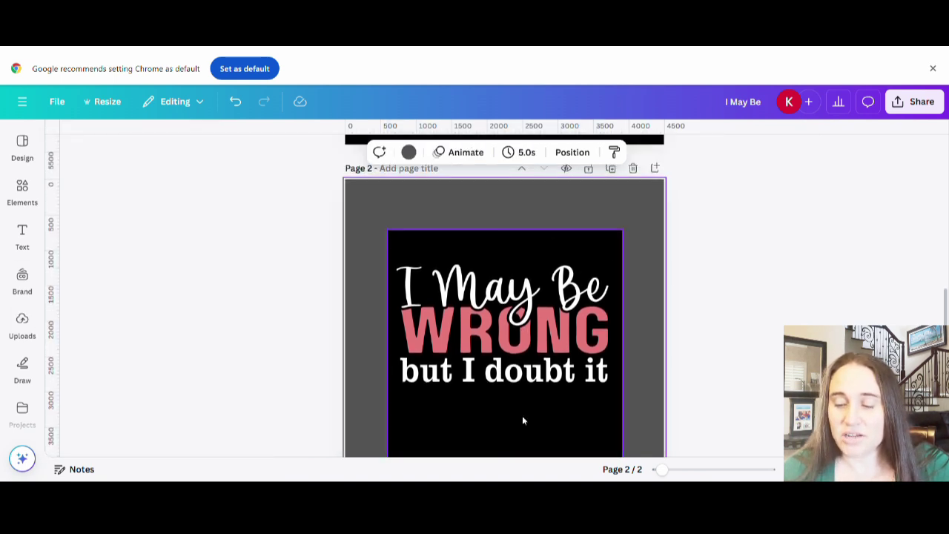
scroll(601, 363, down, 2)
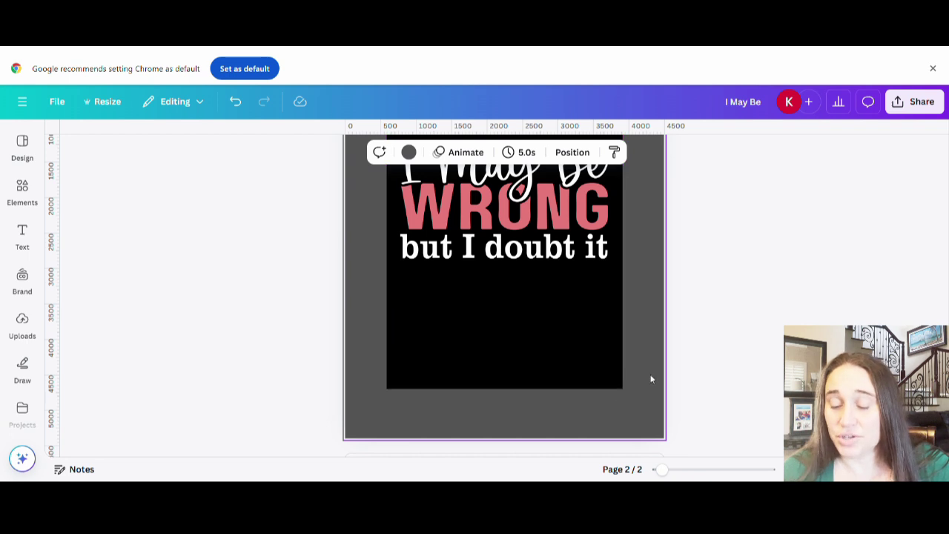
scroll(651, 377, up, 2)
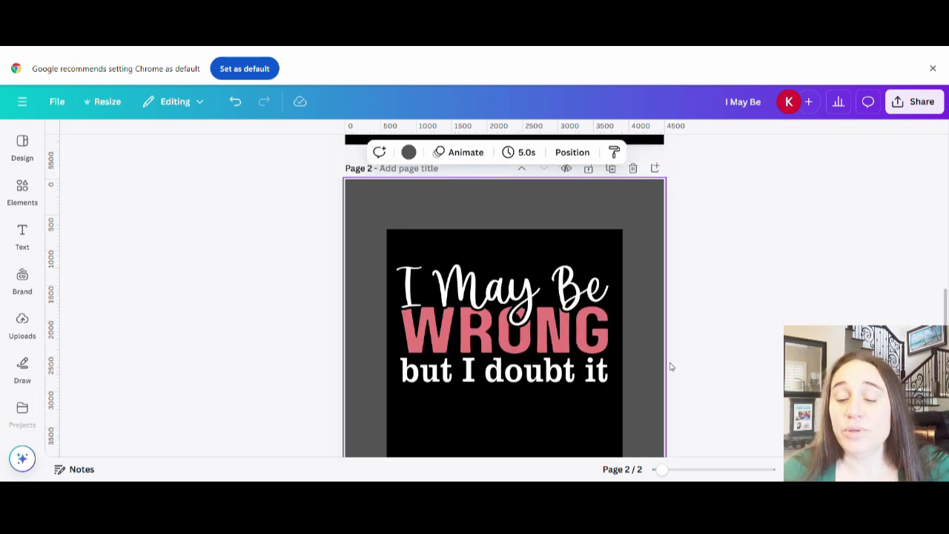
scroll(616, 313, down, 1)
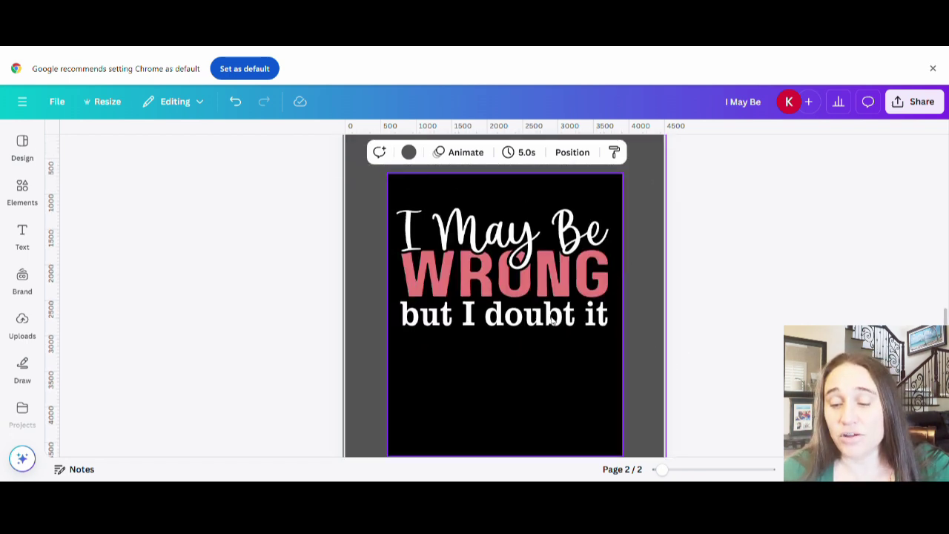
click(579, 334)
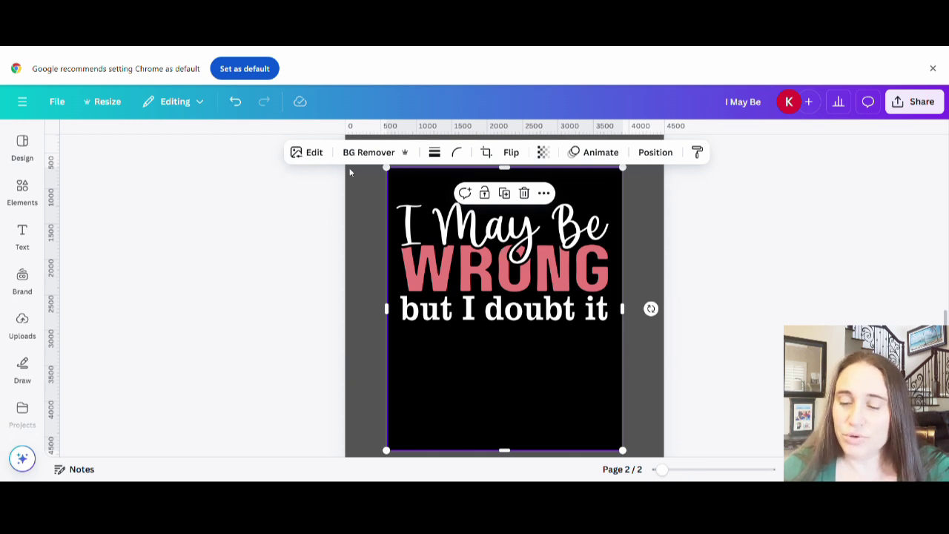
Step: Remove the slogan image's black background with BG Remover
click(367, 152)
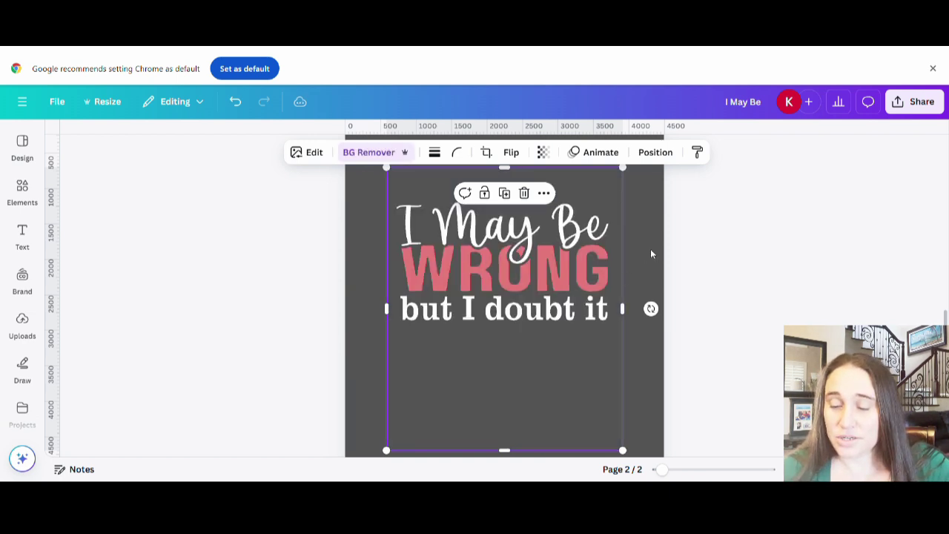
click(656, 253)
click(560, 347)
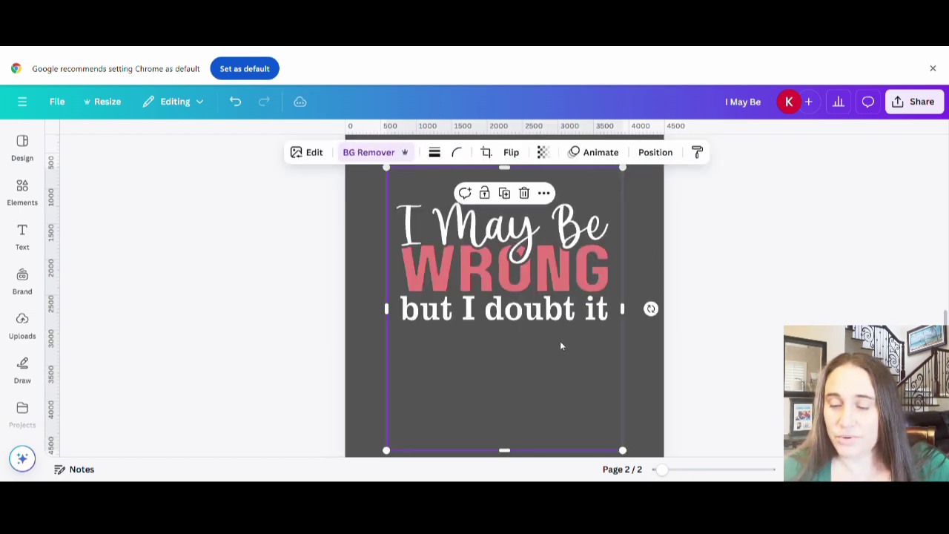
Step: Trim empty space and enlarge the slogan graphic to full page width (4,500 wide)
drag(505, 449, 512, 360)
scroll(508, 311, up, 1)
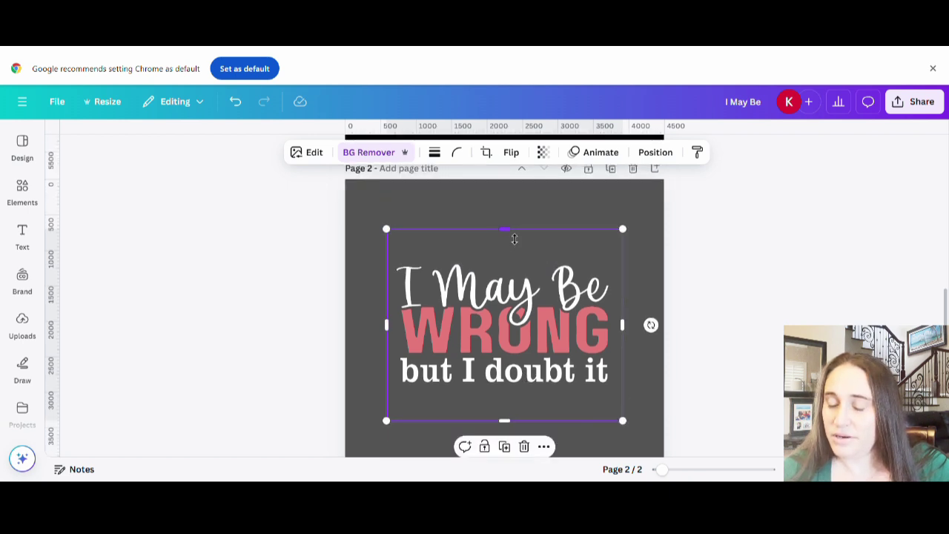
drag(504, 229, 508, 253)
drag(627, 255, 674, 229)
drag(388, 224, 338, 219)
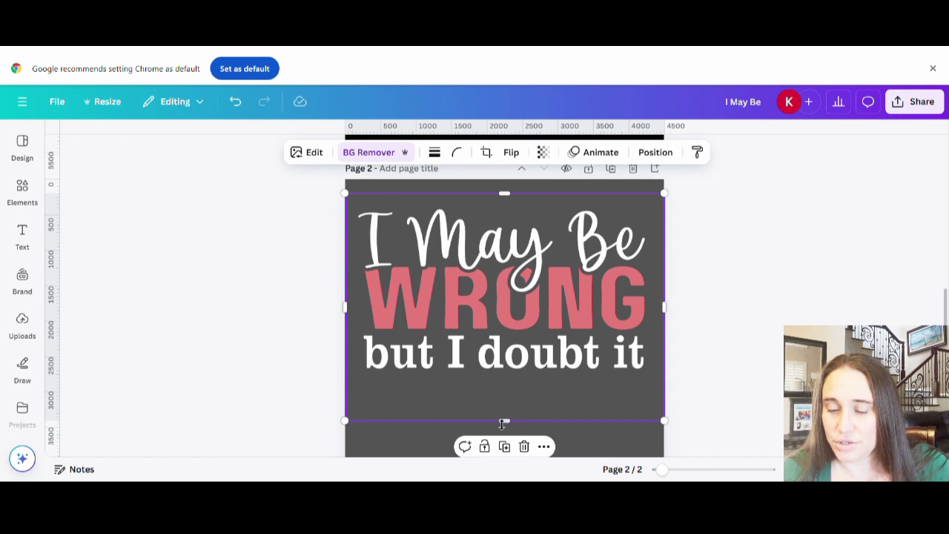
drag(521, 426, 520, 401)
Step: Try dark blue and bright red for page 2's background, then settle on black
click(580, 418)
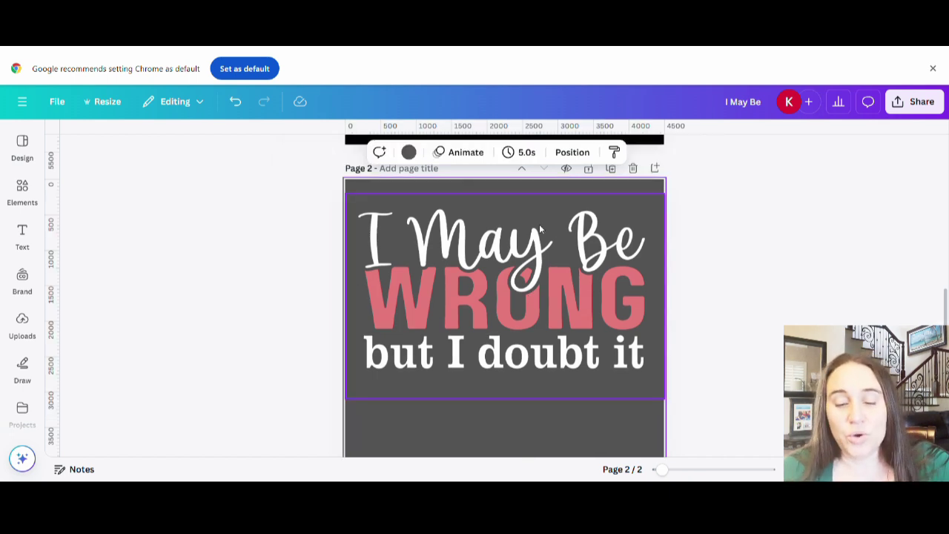
click(409, 152)
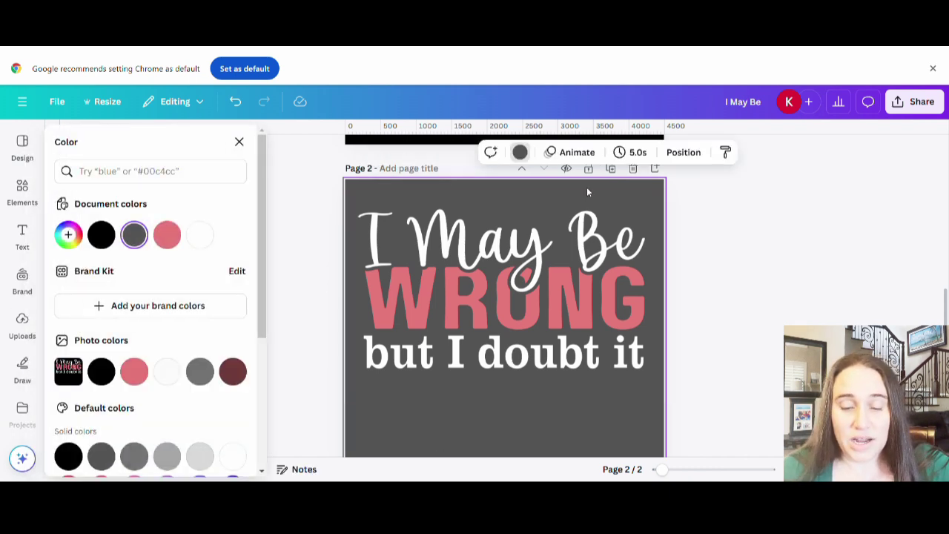
scroll(165, 394, down, 2)
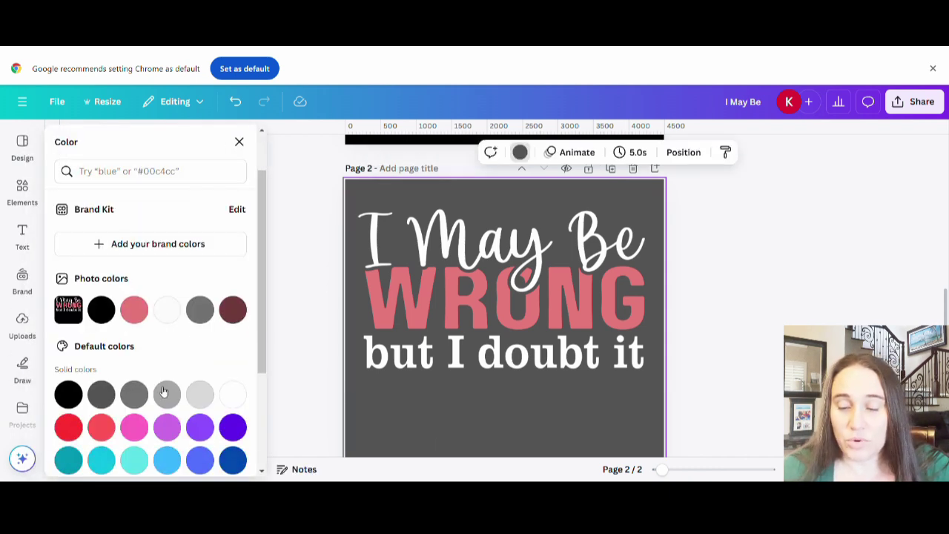
click(230, 461)
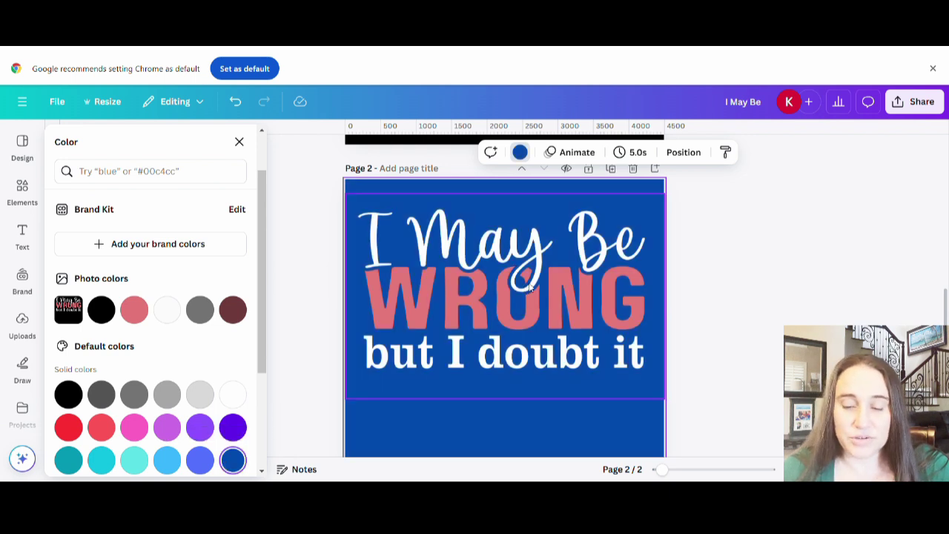
click(68, 427)
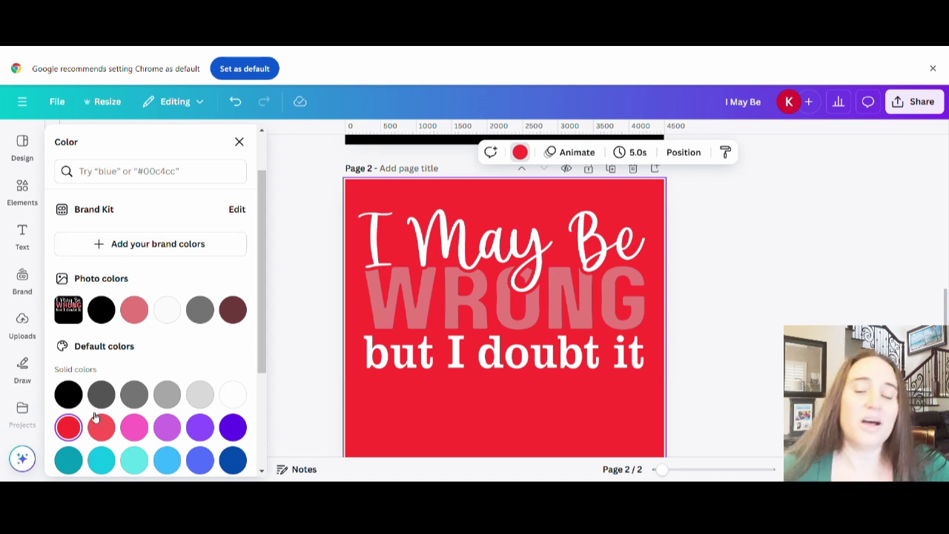
click(68, 394)
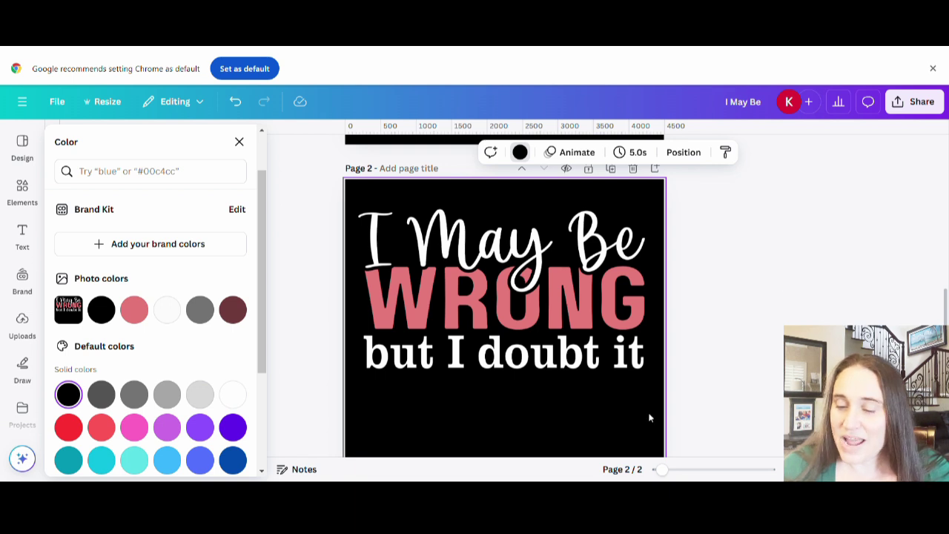
click(530, 394)
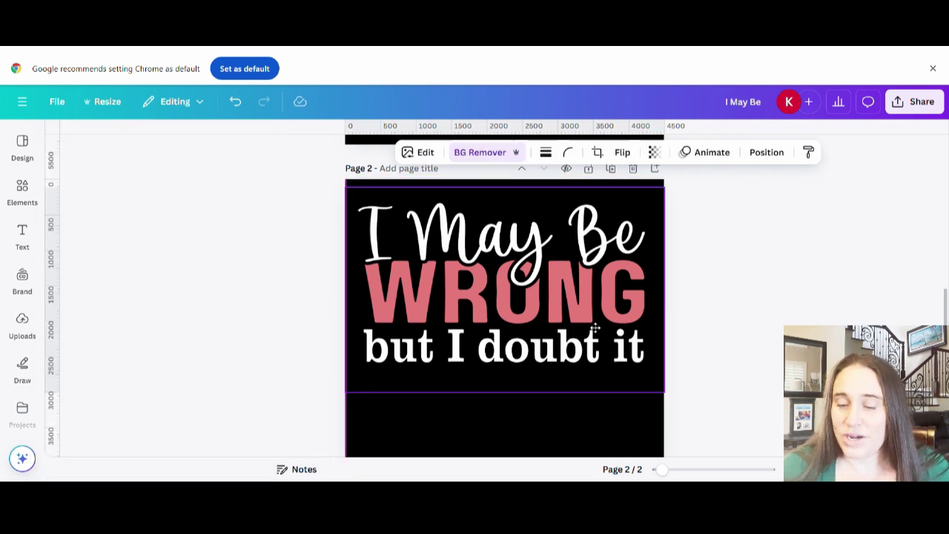
Step: Give page 2 the title 'I may be wrong cutout'
click(615, 401)
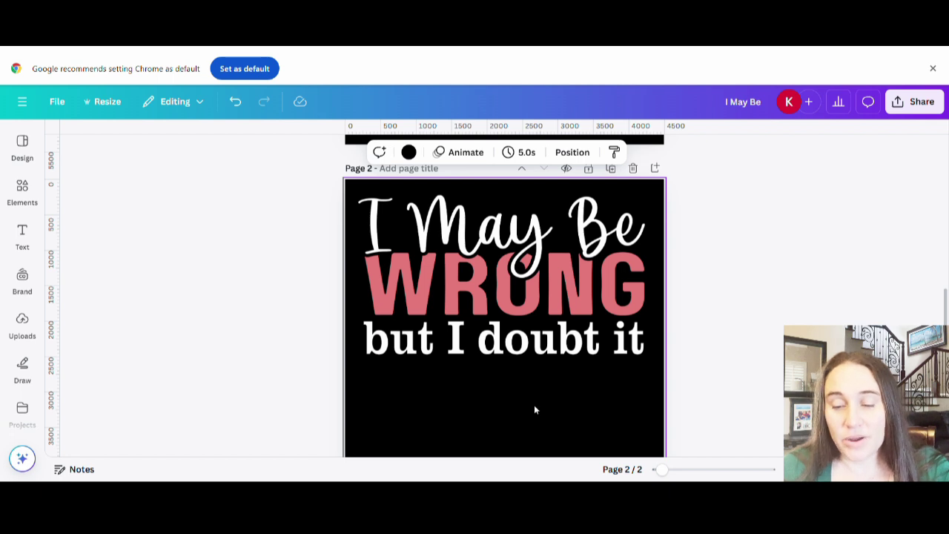
scroll(534, 407, up, 2)
click(410, 231)
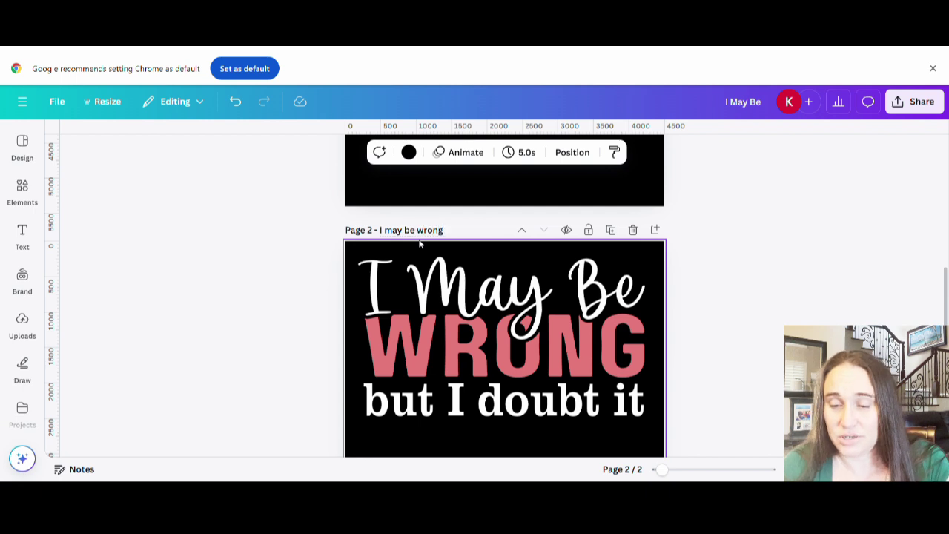
text(cutout)
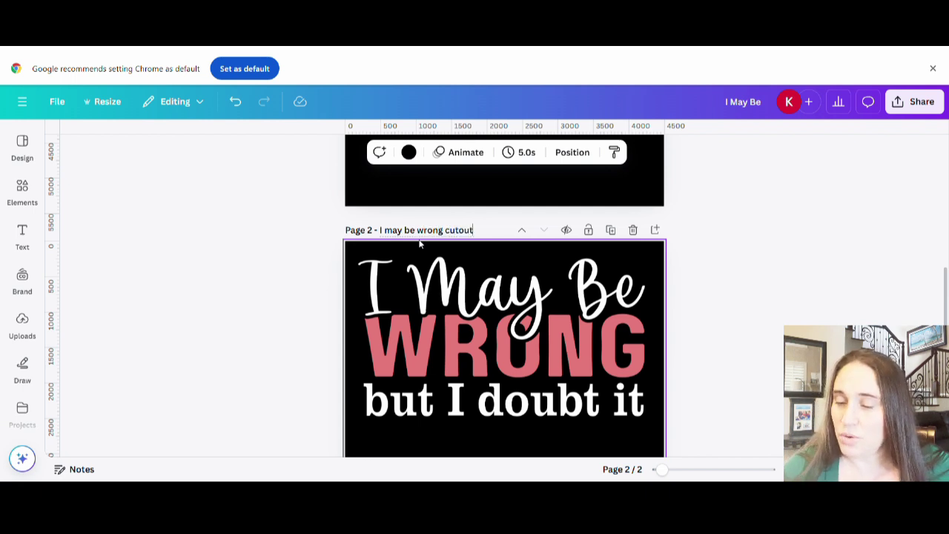
click(865, 233)
scroll(871, 152, down, 1)
Step: Download Page 2 only, excluding Page 1, as a PNG with Transparent background ticked
click(898, 102)
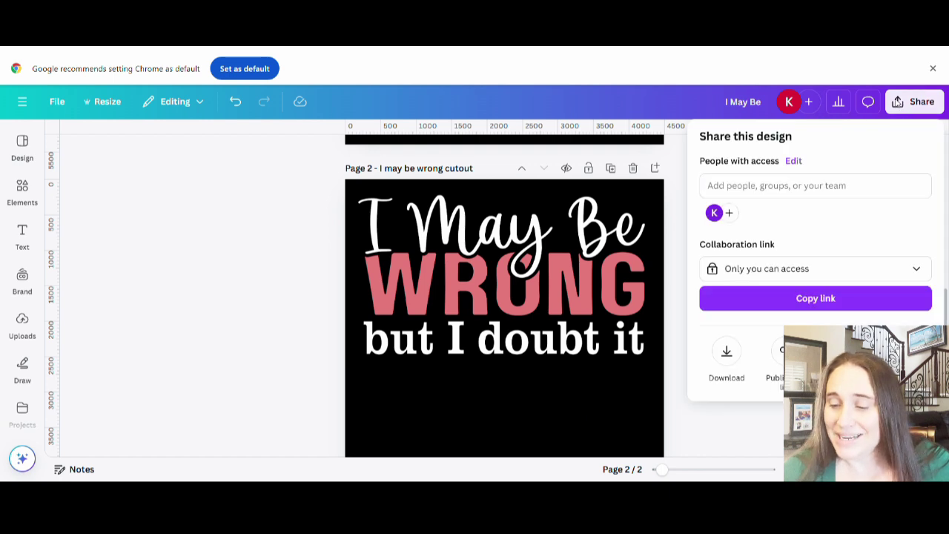
click(727, 353)
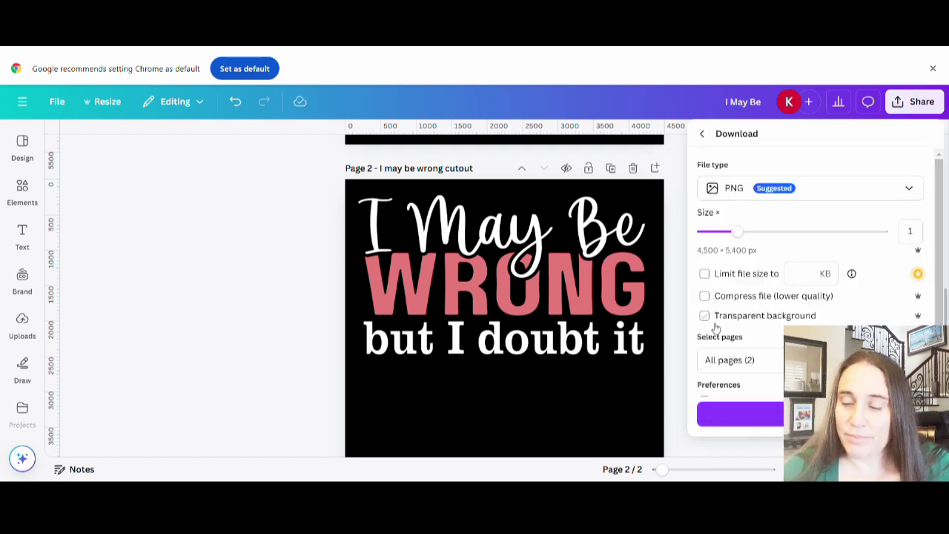
click(714, 318)
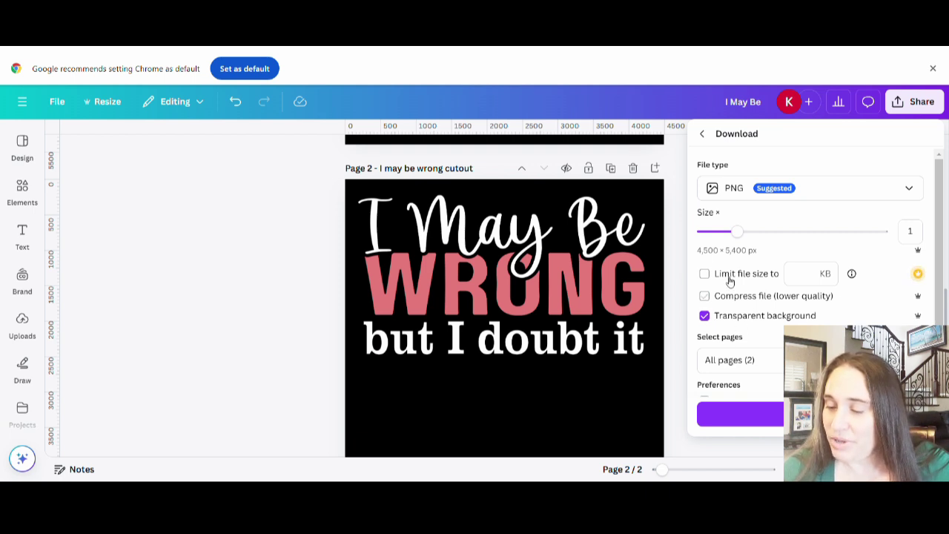
click(735, 360)
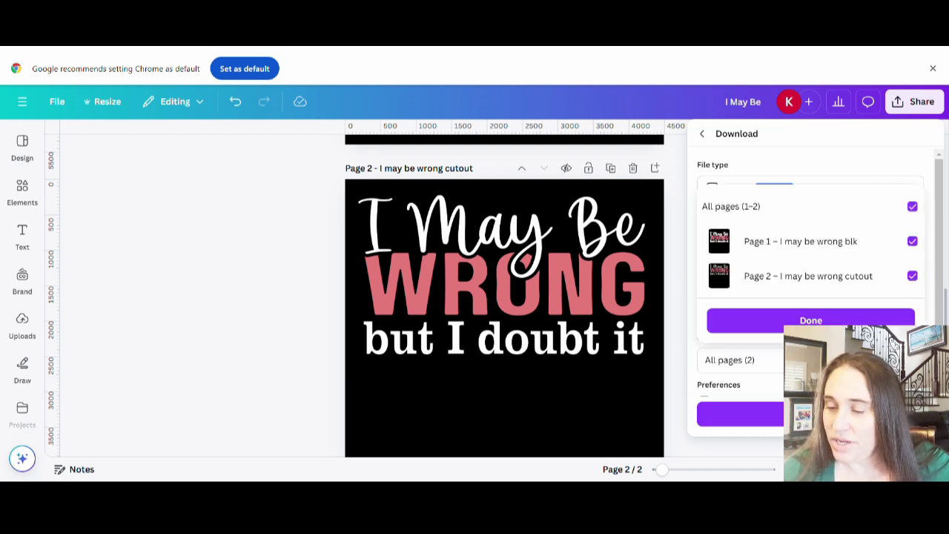
click(912, 241)
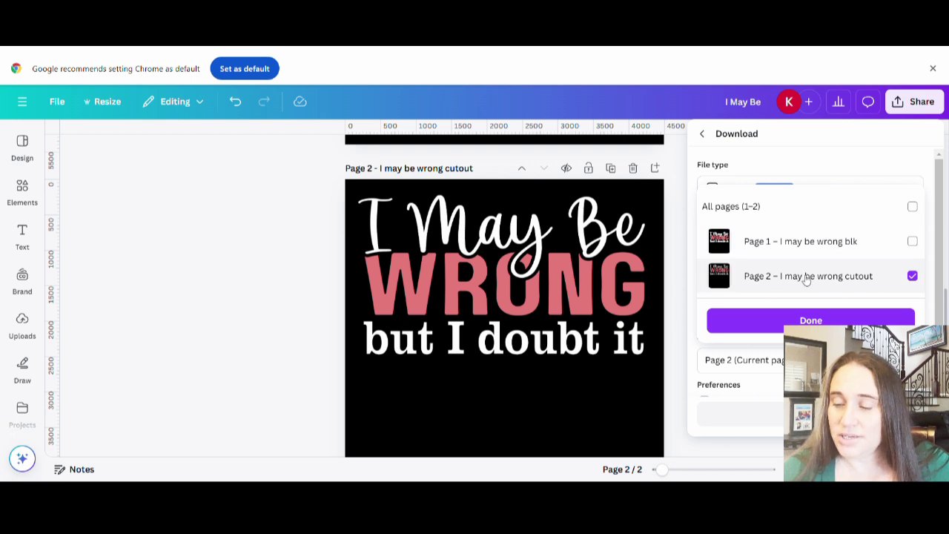
click(843, 321)
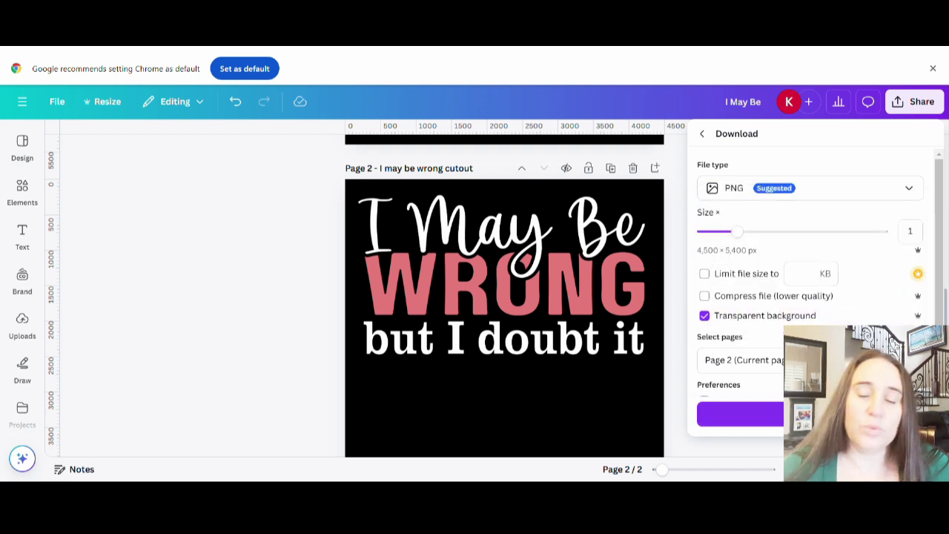
click(816, 414)
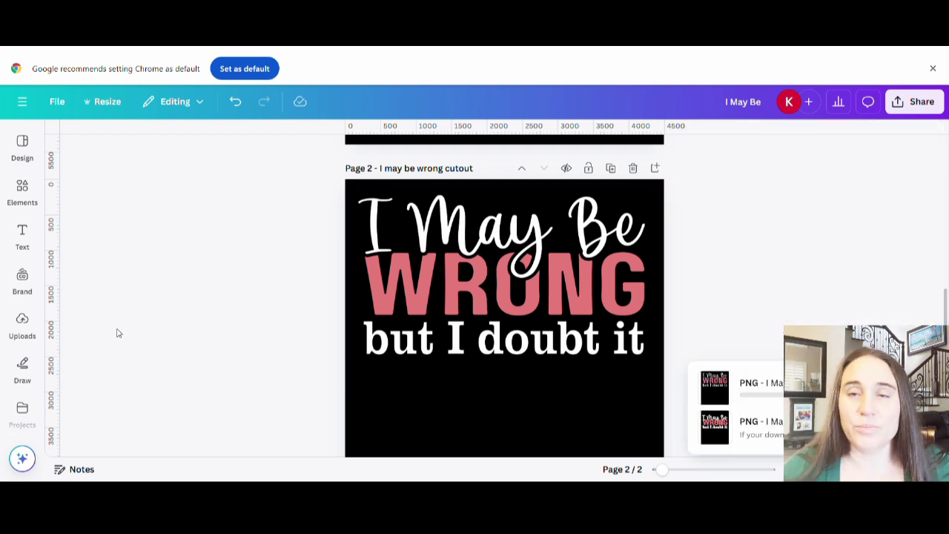